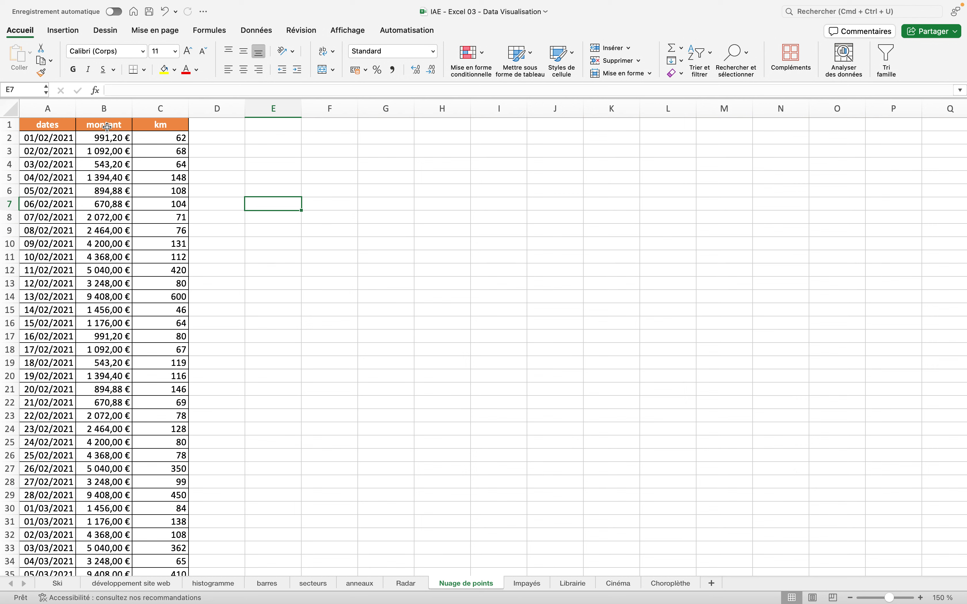
Insert a markers-only scatter chart from the montant and km columns (B1:C100) and move it higher on the sheet, closer to the data.
drag(97, 125, 147, 494)
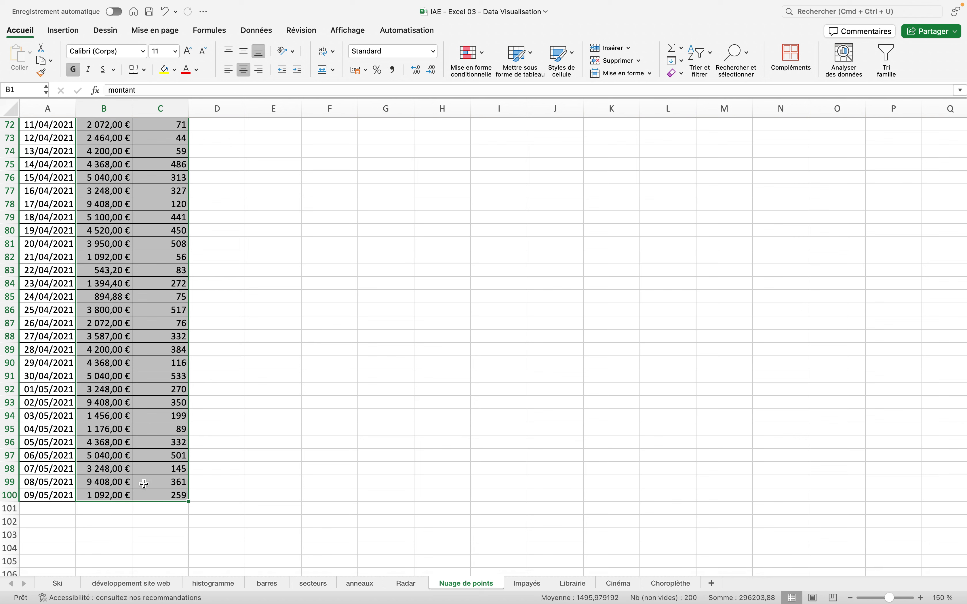
click(60, 34)
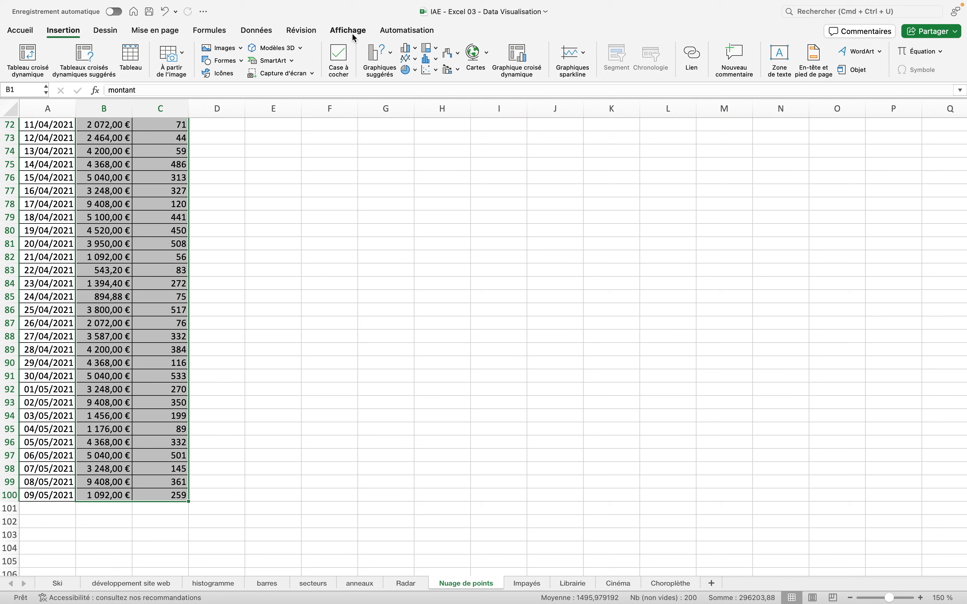
click(437, 71)
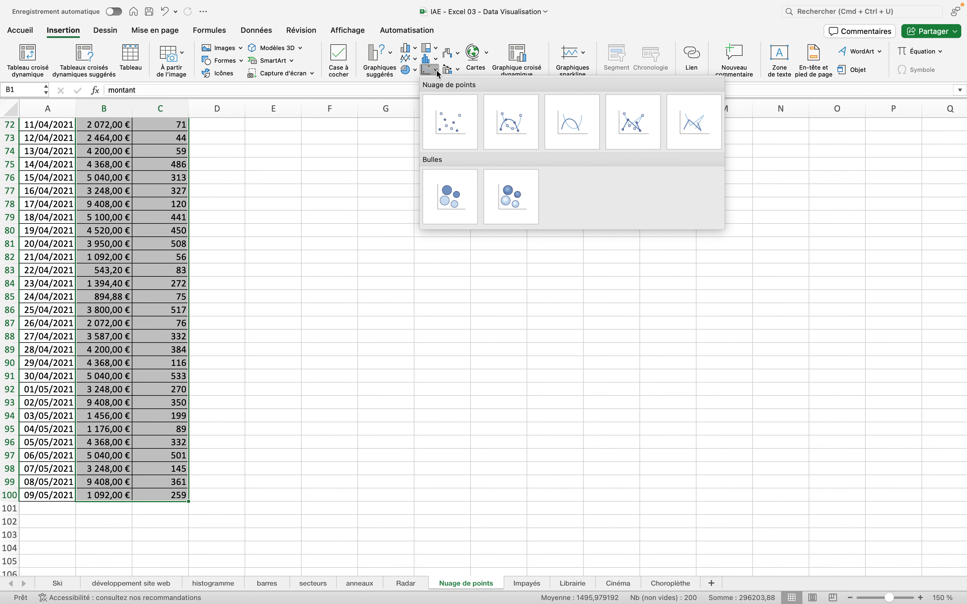
click(448, 132)
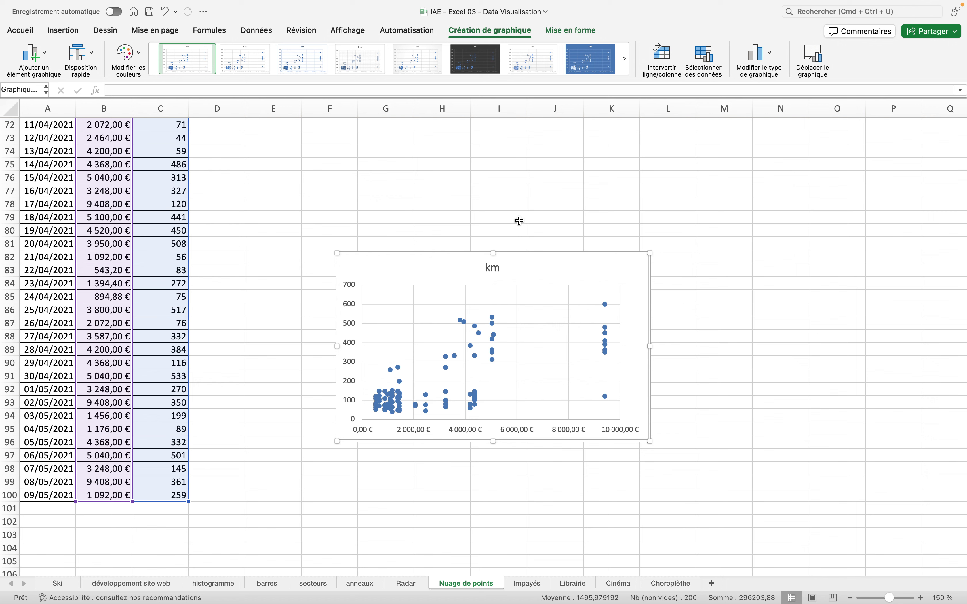
drag(539, 286, 502, 172)
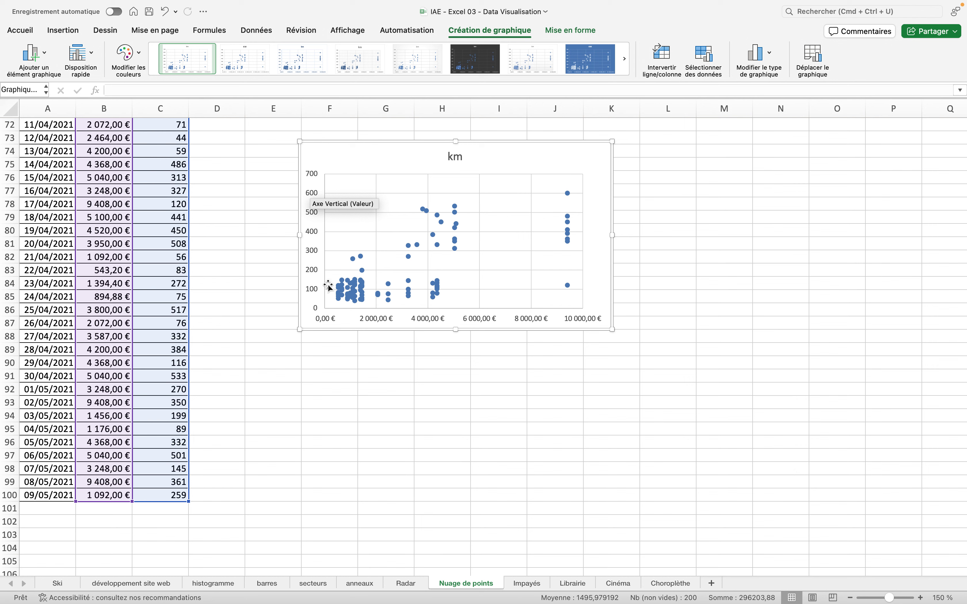
Format the horizontal axis of the scatter chart so its currency values show 0 decimals.
click(374, 322)
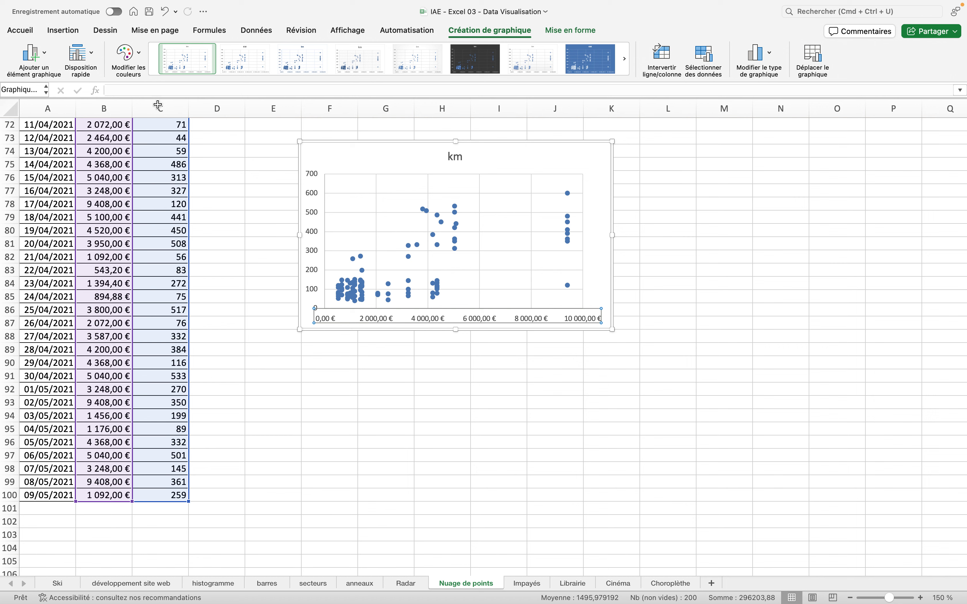
click(21, 32)
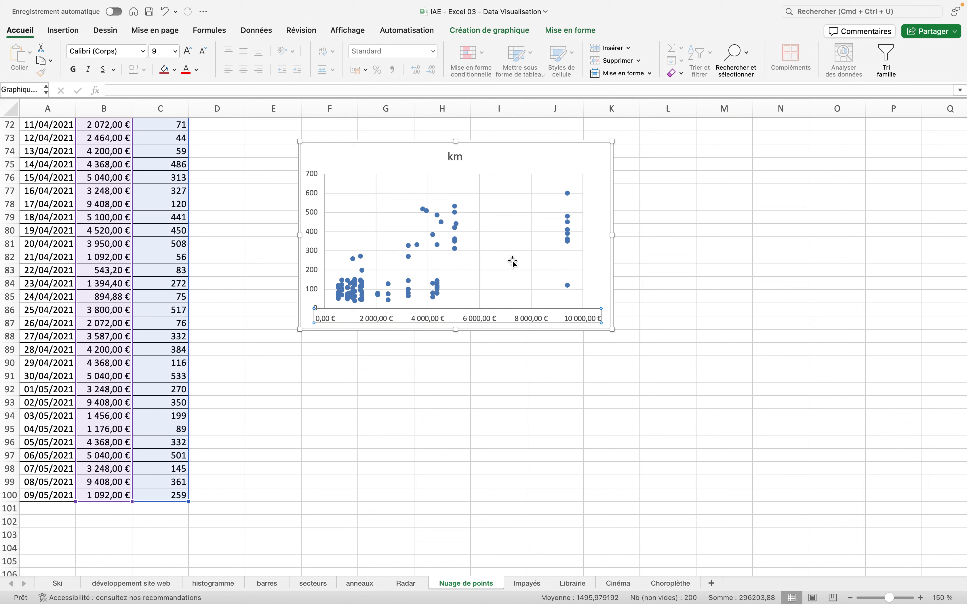
right_click(519, 318)
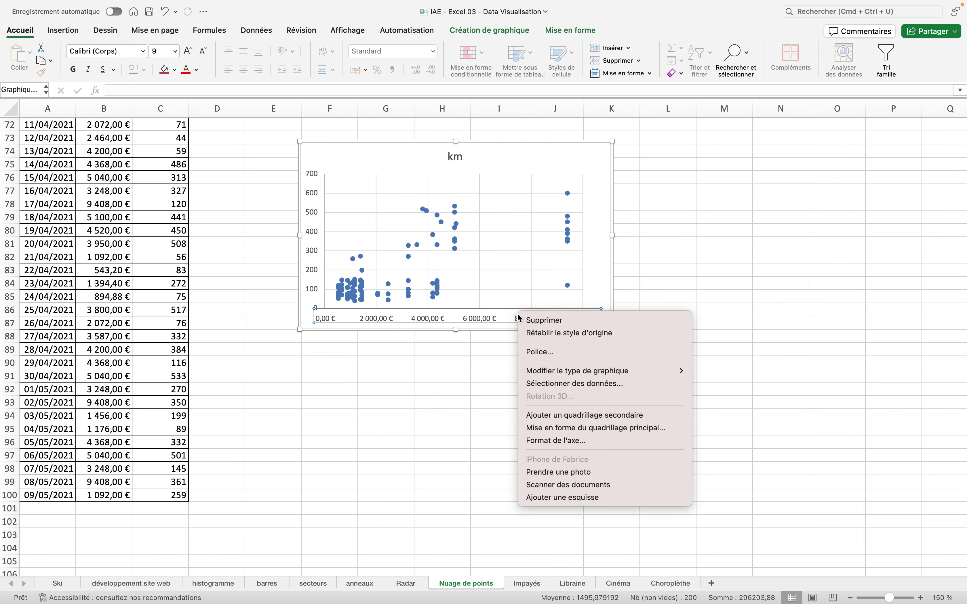
click(559, 440)
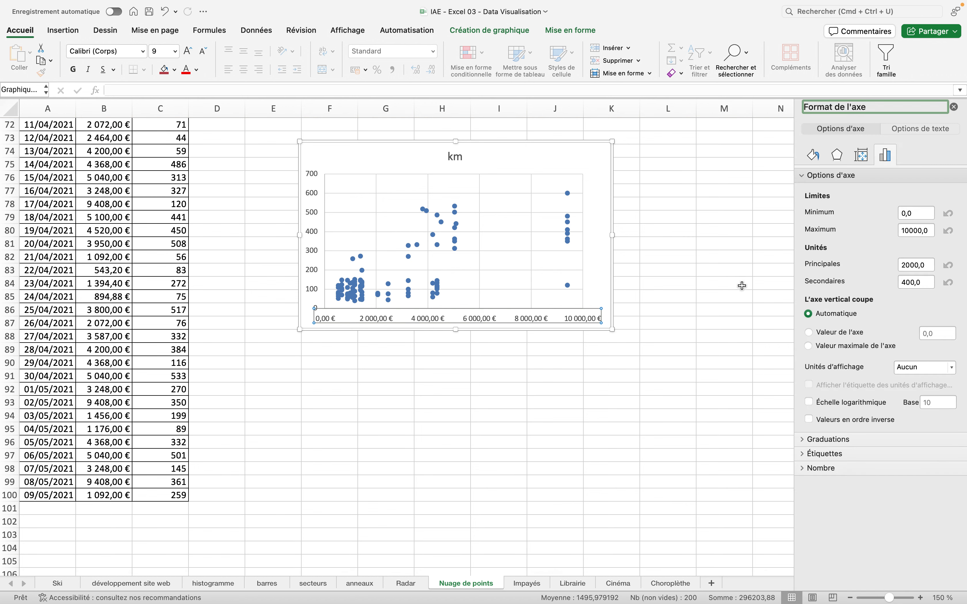
click(808, 470)
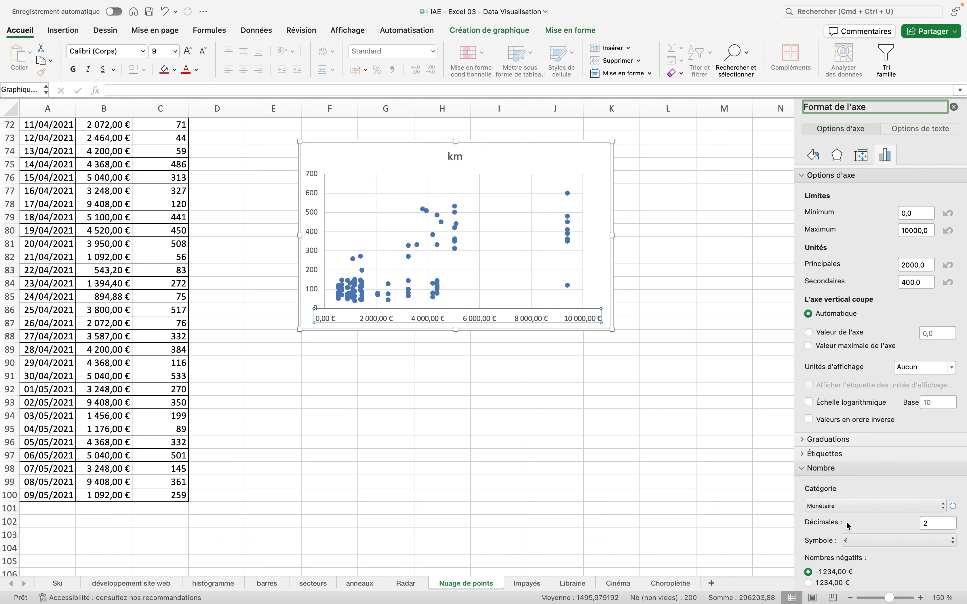
click(934, 524)
key(BackSpace)
text(0)
key(Return)
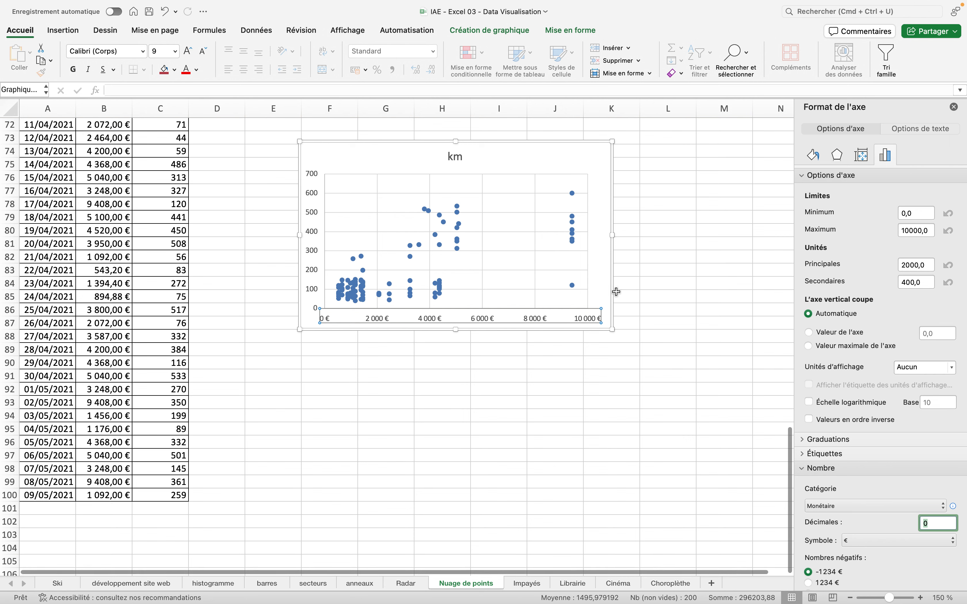
Replace the chart title with "Rapport entre le kilométrage et les montants facturés", breaking the line before "et".
click(459, 160)
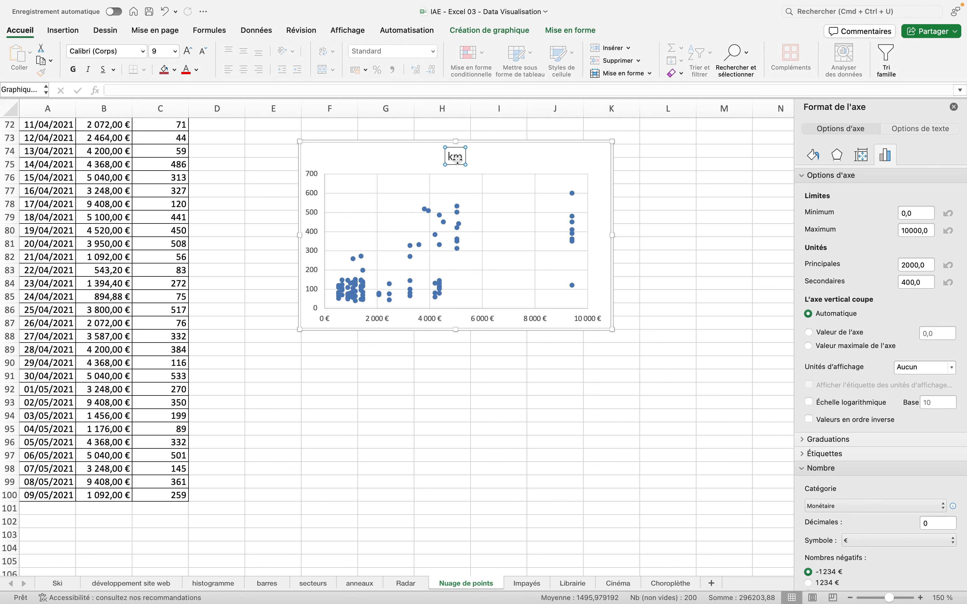
click(460, 156)
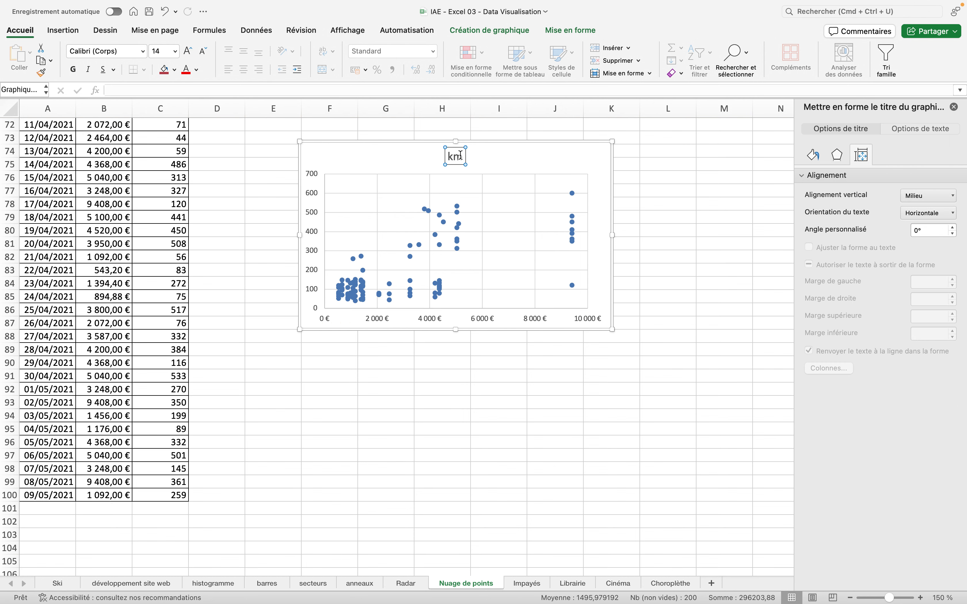
key(BackSpace)
text(Rappo)
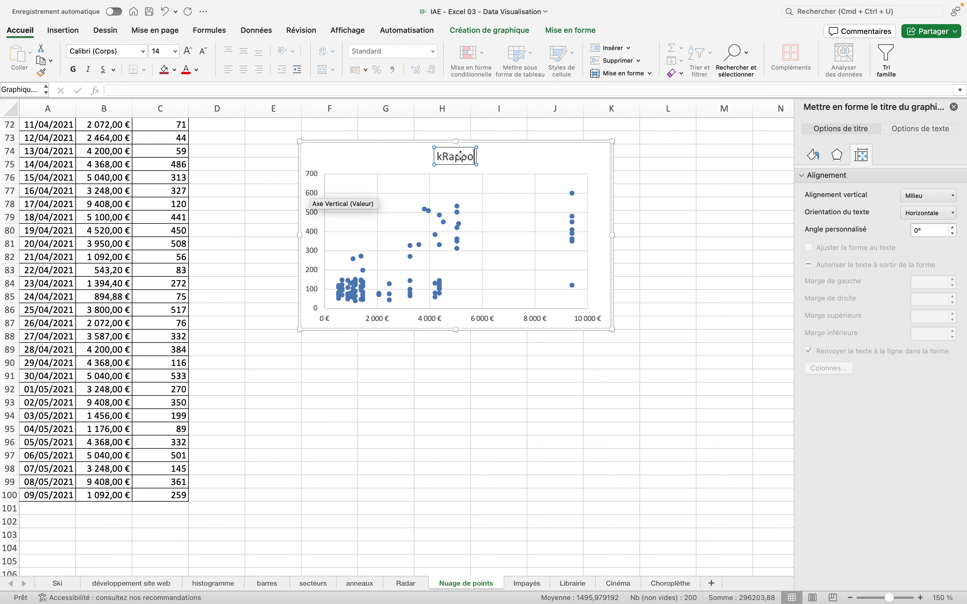
key(BackSpace)
key(BackSpace)
key(BackSpace)
key(BackSpace)
key(BackSpace)
key(BackSpace)
text(Rapport entre le kil)
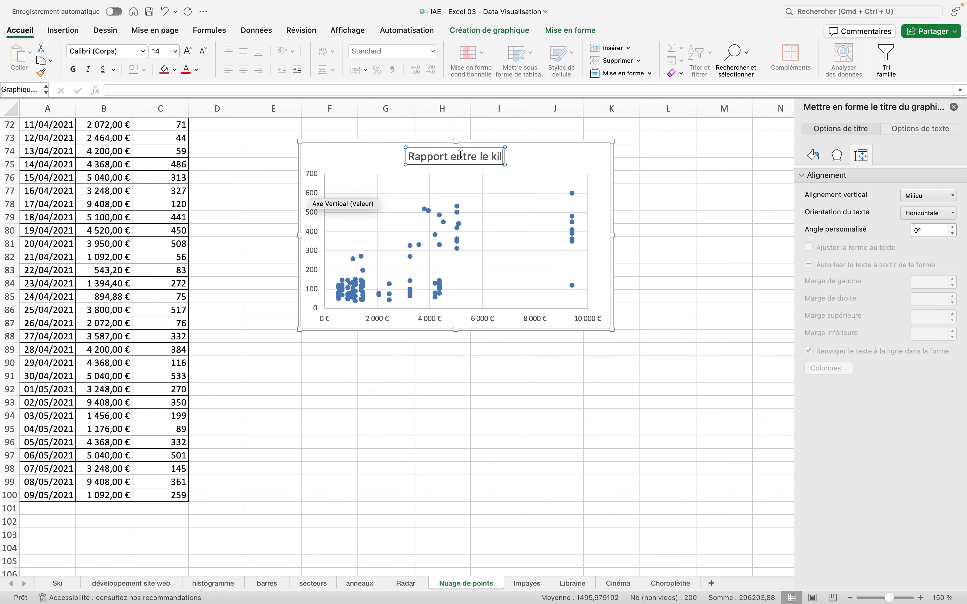
text(omét)
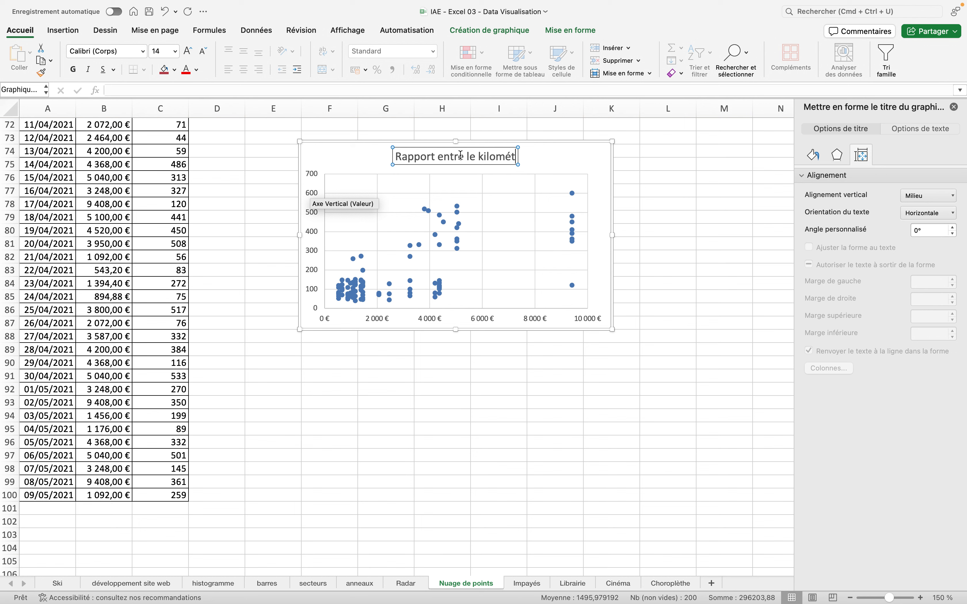
text(rage et)
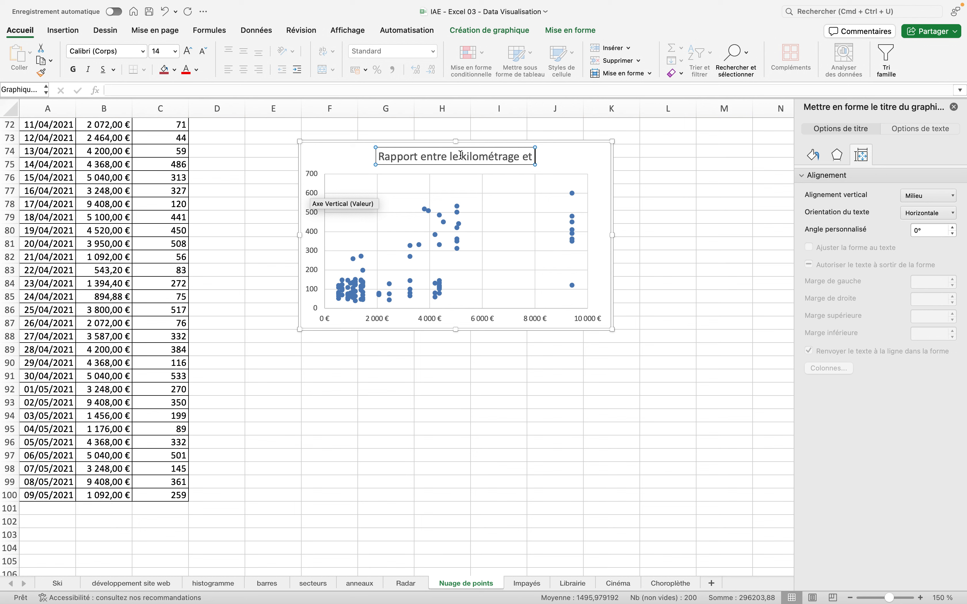
text( les mont)
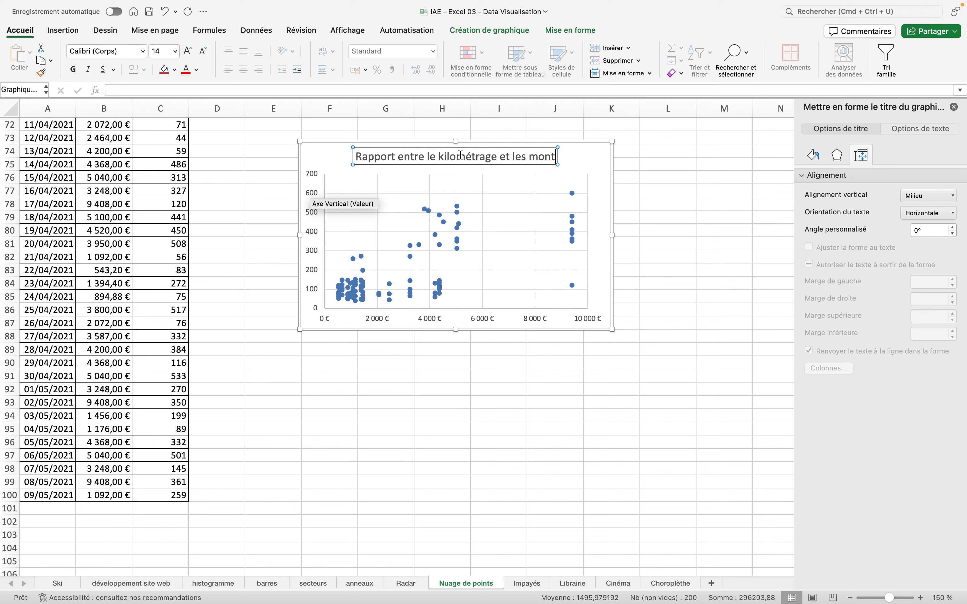
text(ants factu)
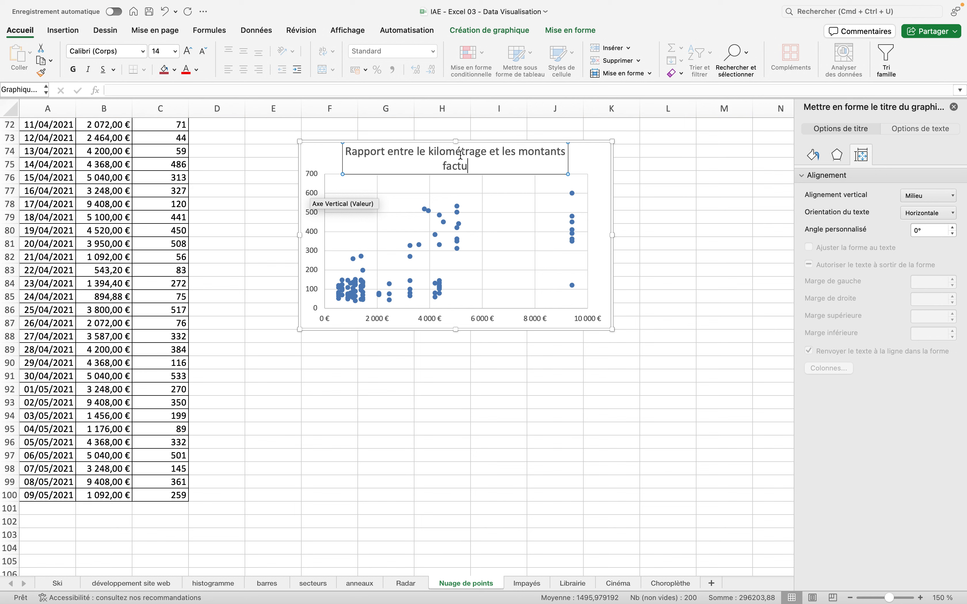
text(rés)
click(490, 151)
key(BackSpace)
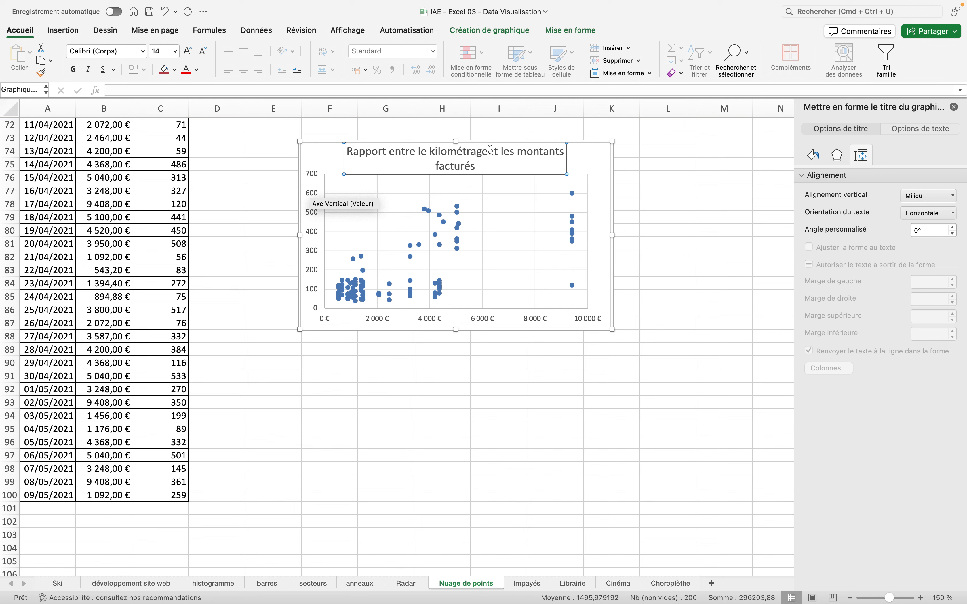
key(Return)
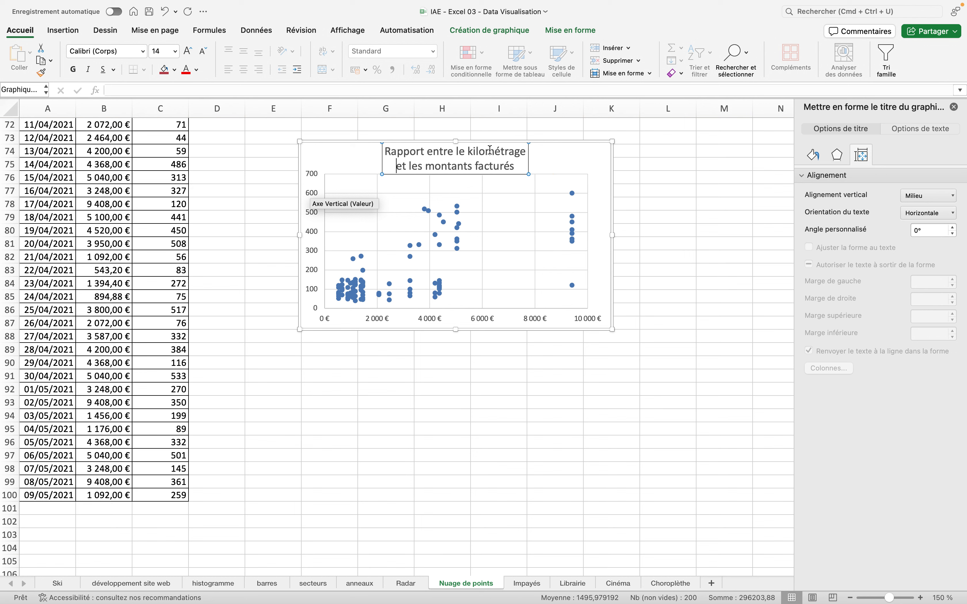
Set the font size of the whole chart title to 20.
click(515, 170)
drag(515, 170, 387, 149)
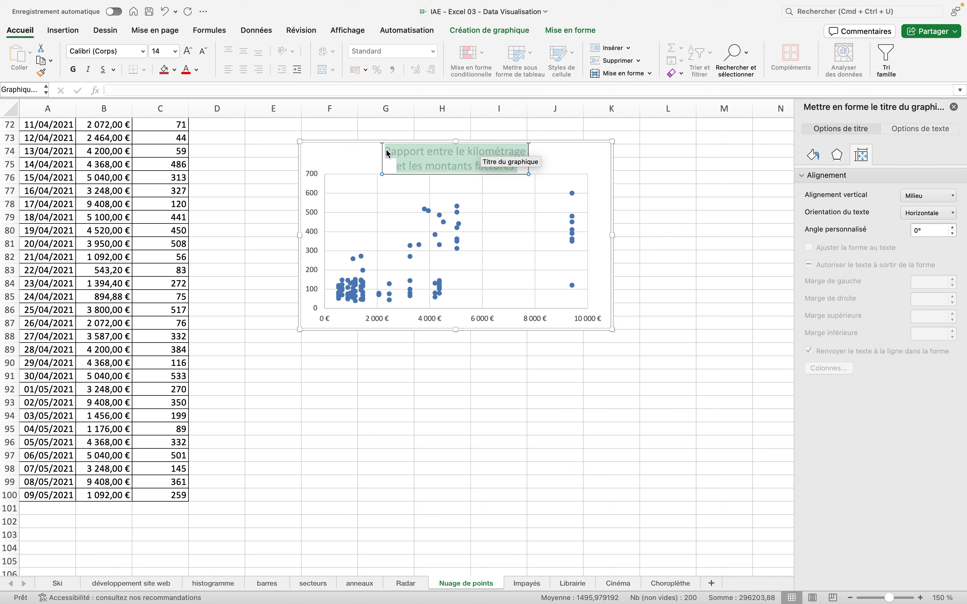
click(175, 50)
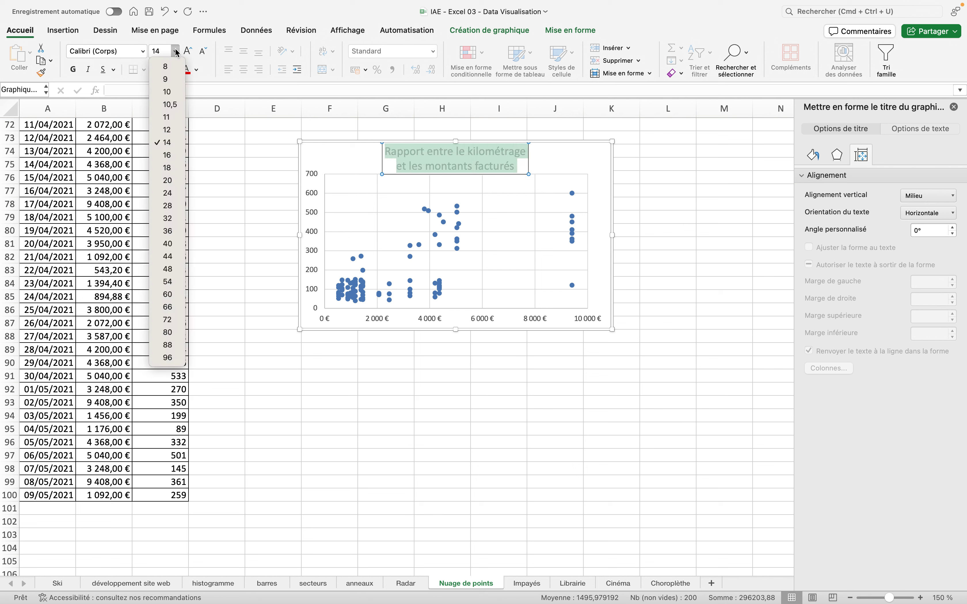
click(167, 180)
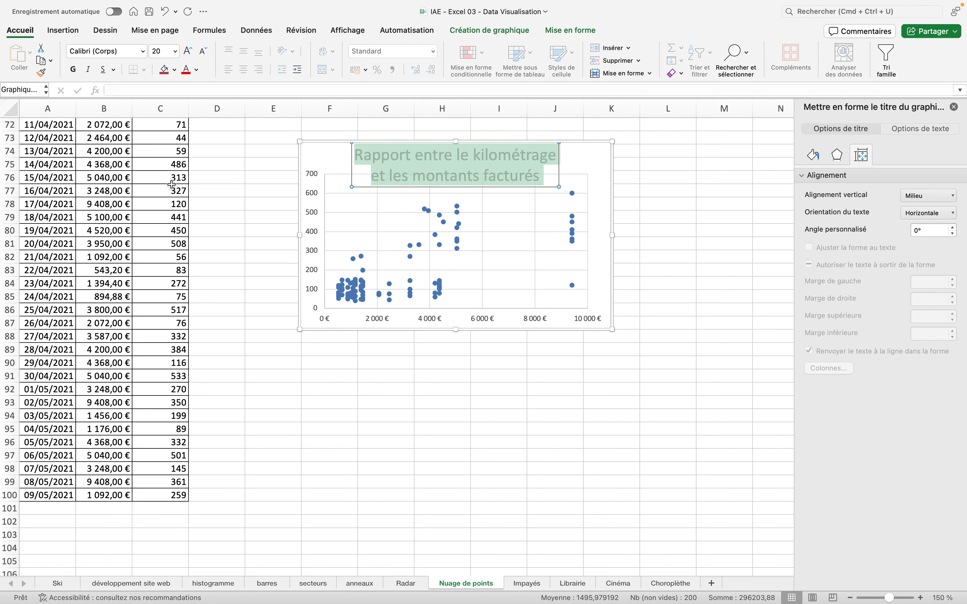
click(313, 186)
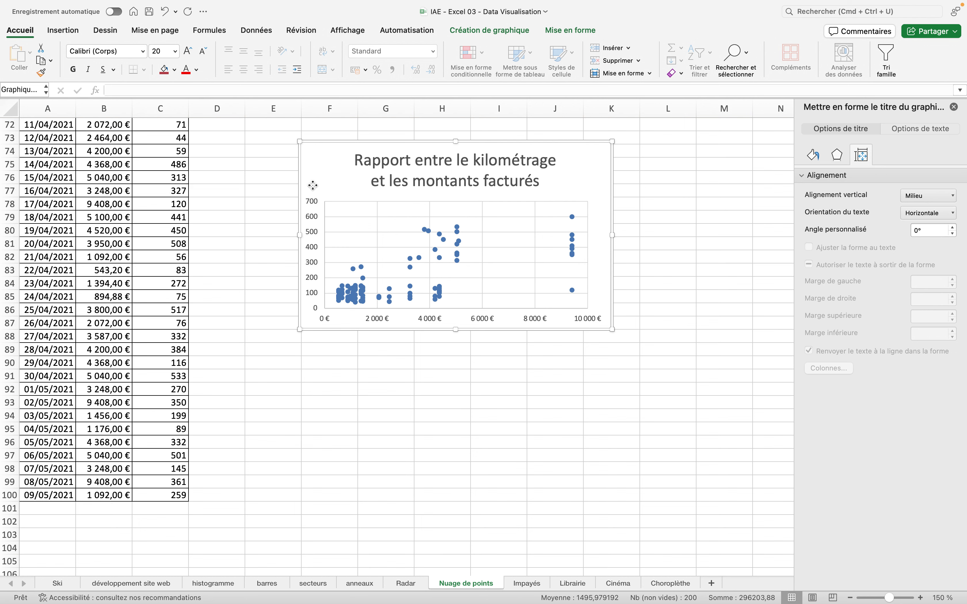
Add a primary vertical axis title to the chart and change its text to "Kilométrage".
click(484, 32)
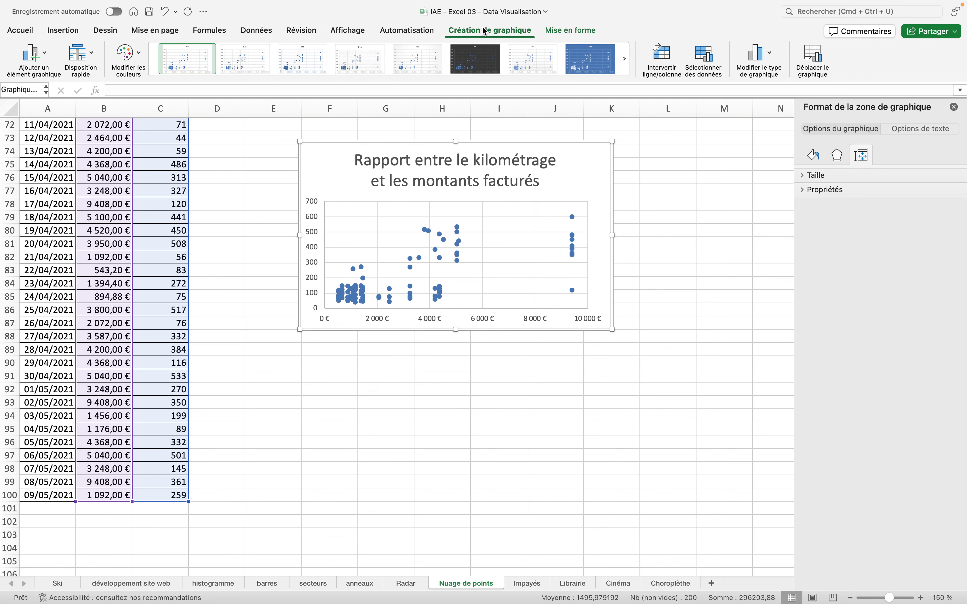
click(44, 55)
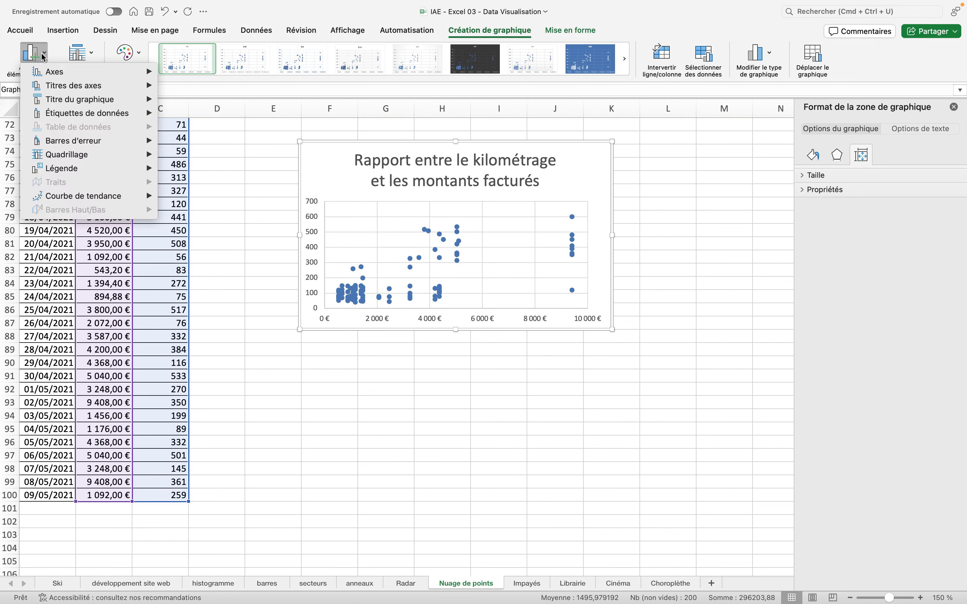
mouse_move(64, 87)
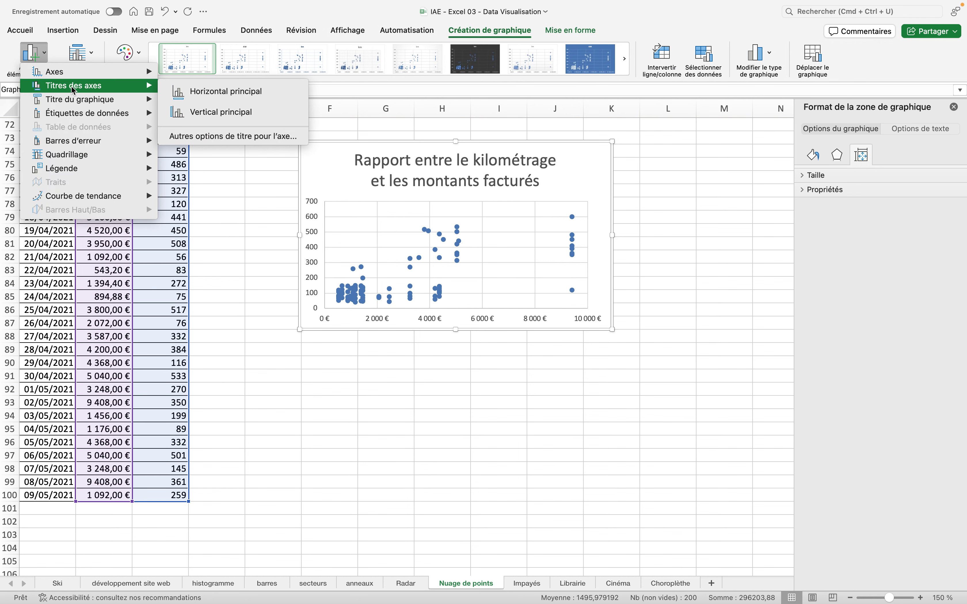
click(192, 112)
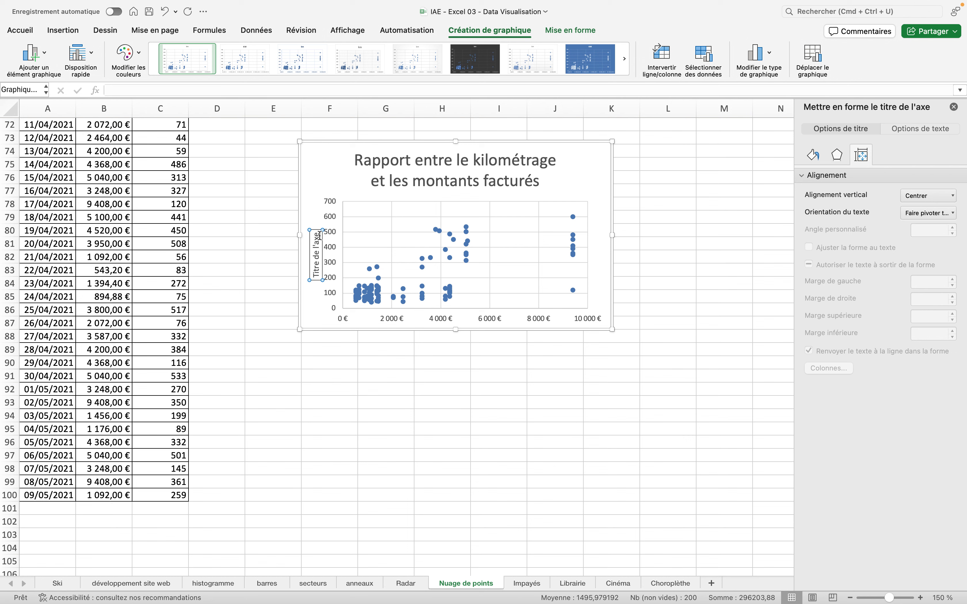
click(315, 234)
key(BackSpace)
key(BackSpace)
key(BackSpace)
key(BackSpace)
key(BackSpace)
key(BackSpace)
key(BackSpace)
key(BackSpace)
key(BackSpace)
key(BackSpace)
key(BackSpace)
key(BackSpace)
key(BackSpace)
key(BackSpace)
key(BackSpace)
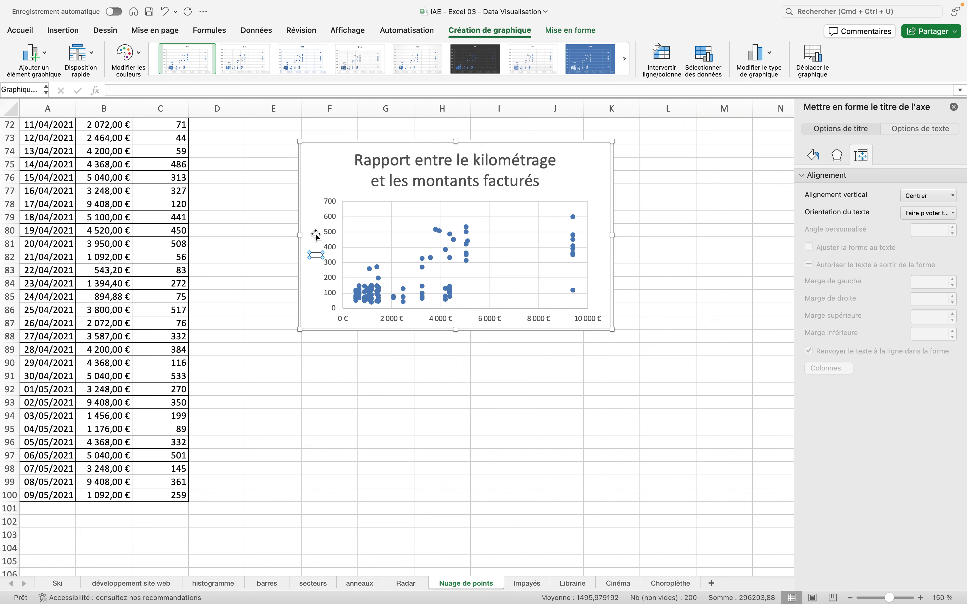
text(Kilométrage)
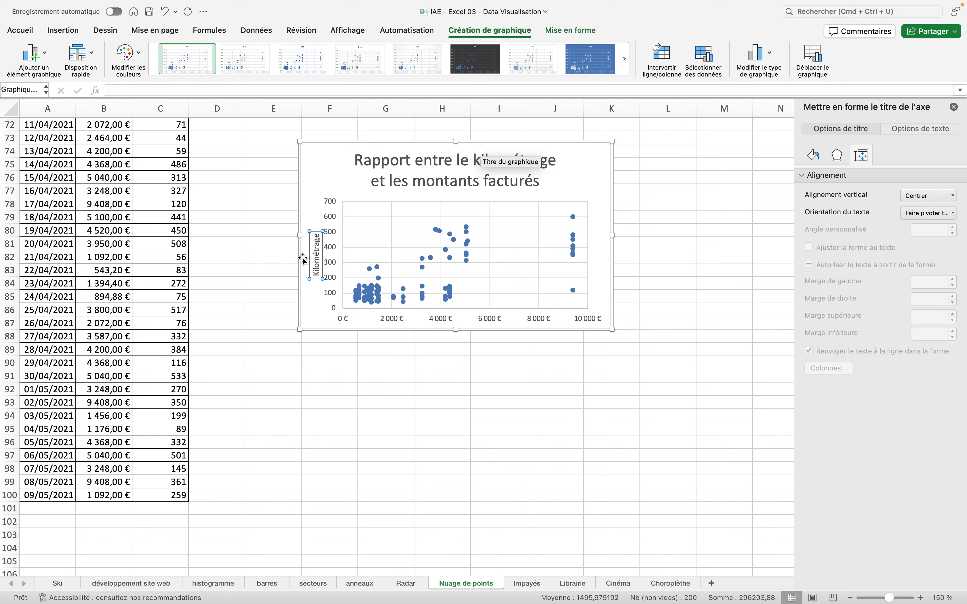
Set the font size of the vertical axis title "Kilométrage" to 16.
key(shift+Left)
key(shift+Left)
key(shift+Left)
key(shift+Left)
key(shift+Left)
key(shift+Left)
key(shift+Left)
key(shift+Left)
key(shift+Left)
key(shift+Left)
key(shift+Left)
click(30, 33)
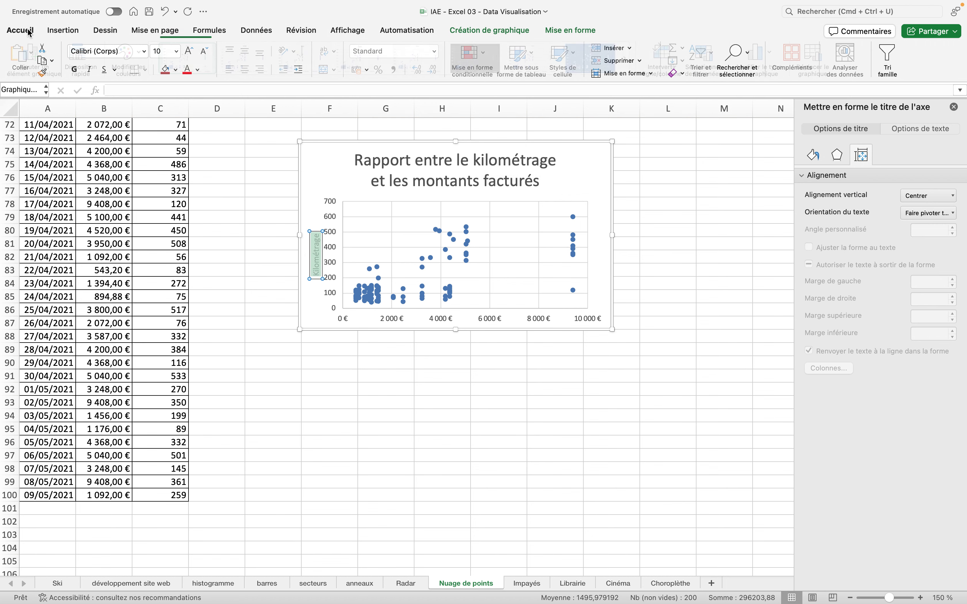
click(177, 55)
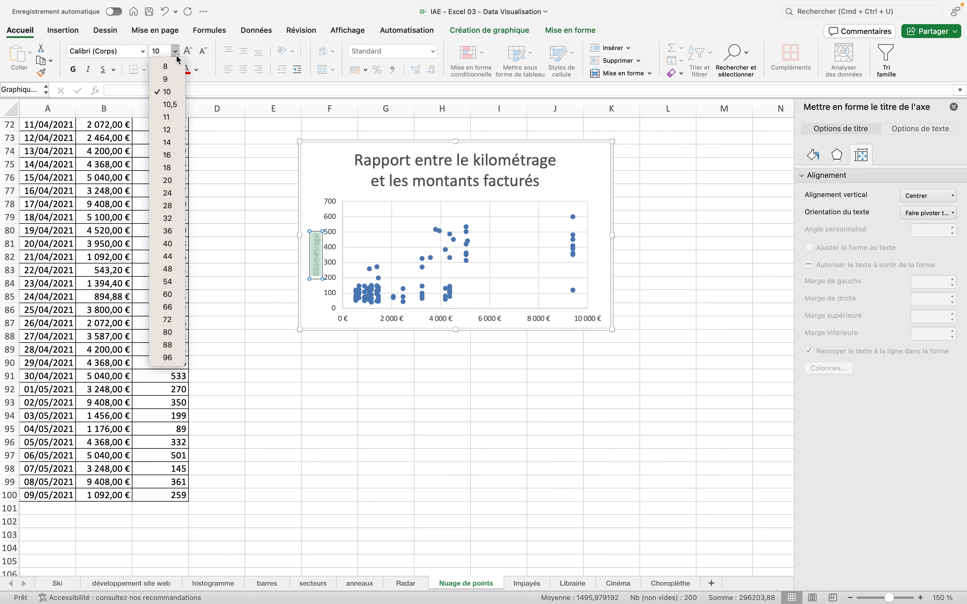
click(167, 155)
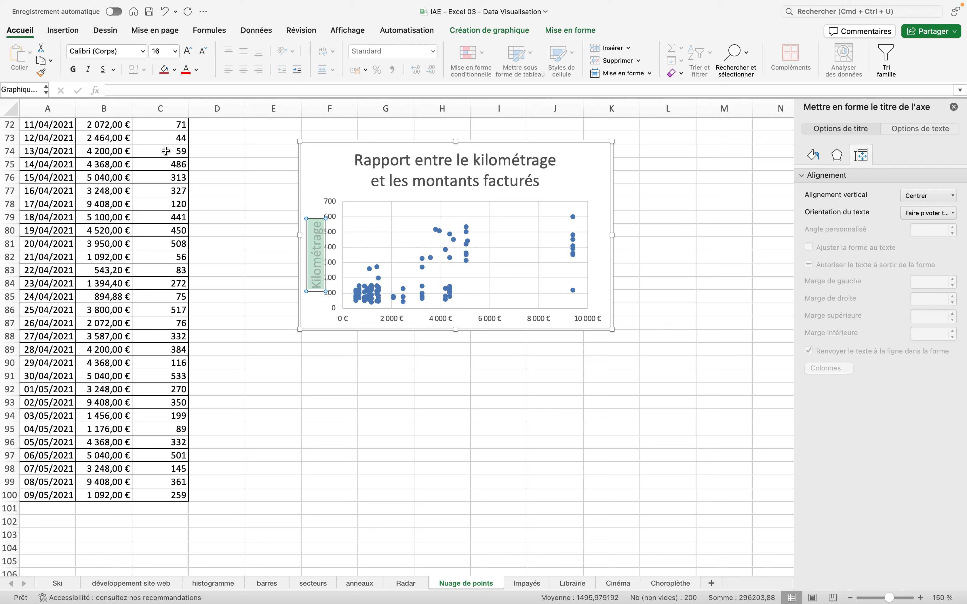
click(468, 37)
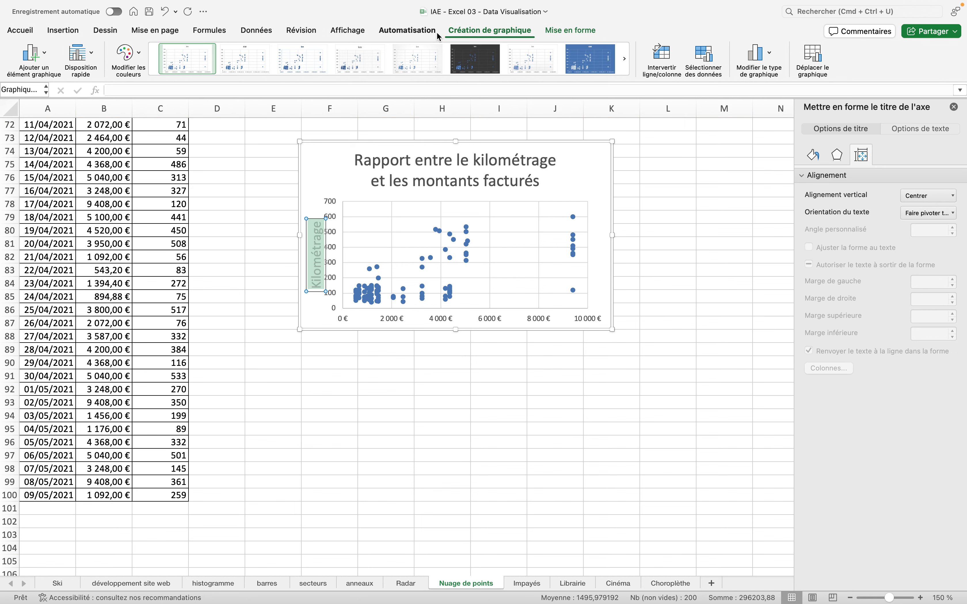
click(41, 55)
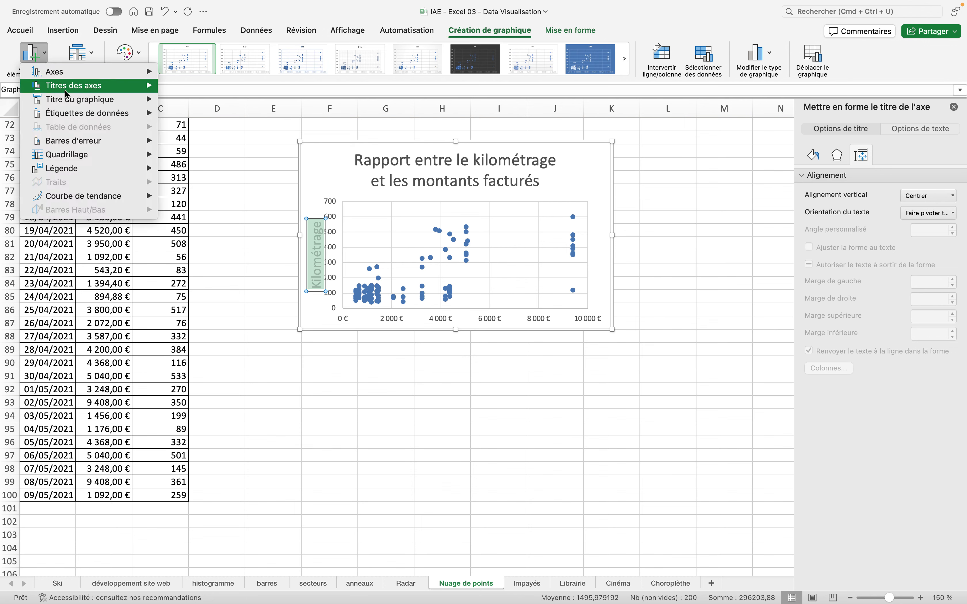
mouse_move(65, 90)
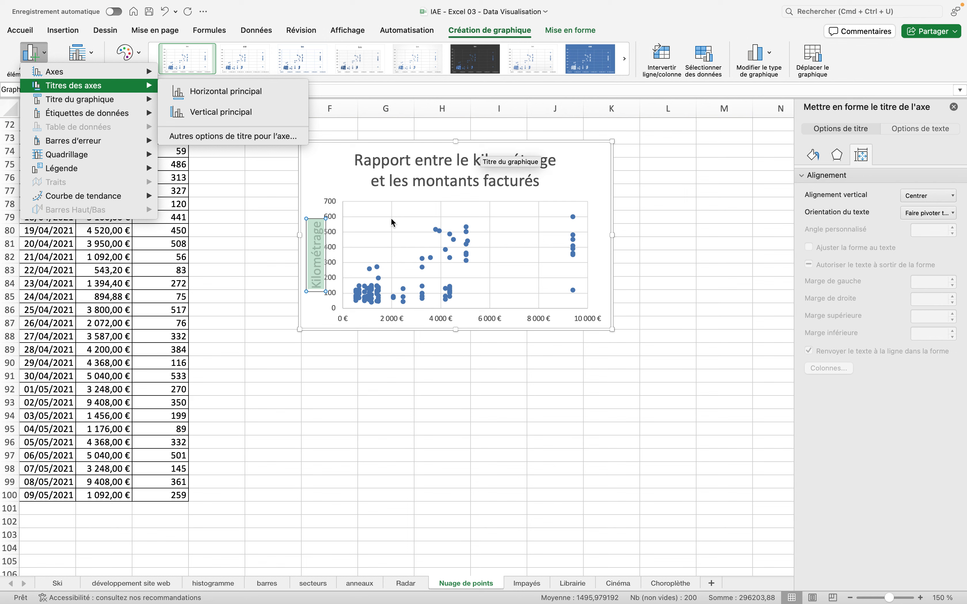
click(376, 236)
Delete the horizontal gridlines and the vertical gridlines from the scatter chart.
click(375, 237)
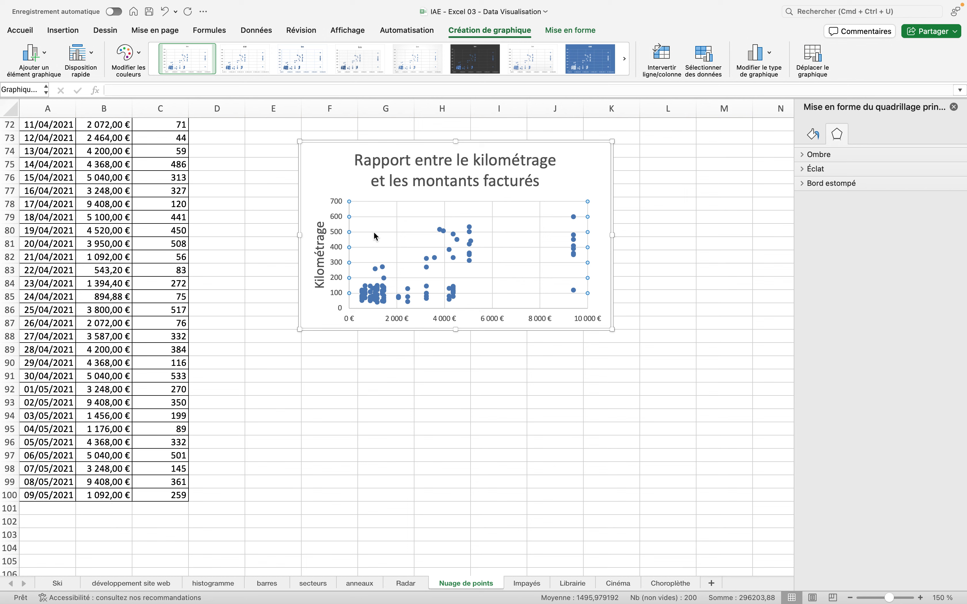
key(Escape)
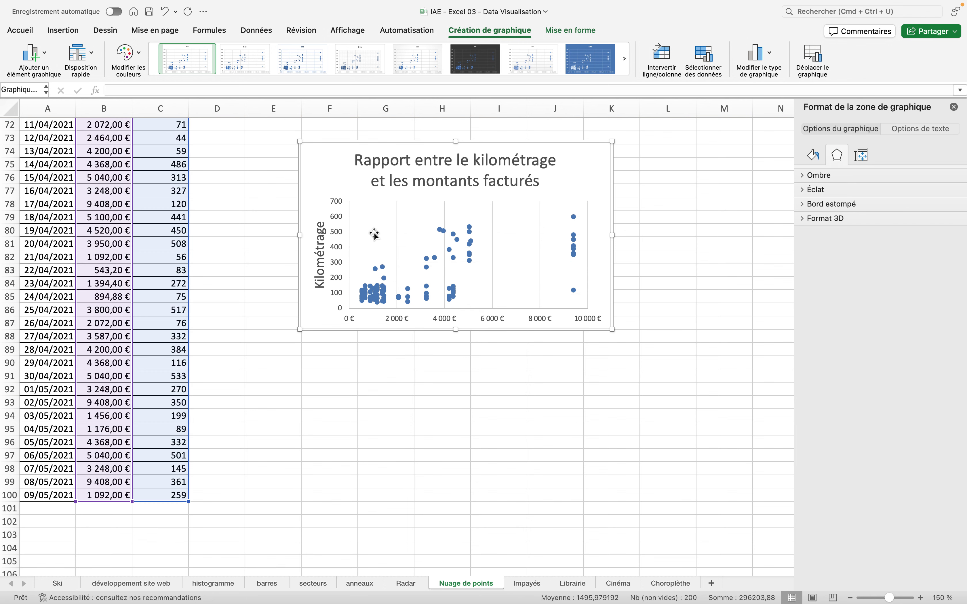
click(400, 235)
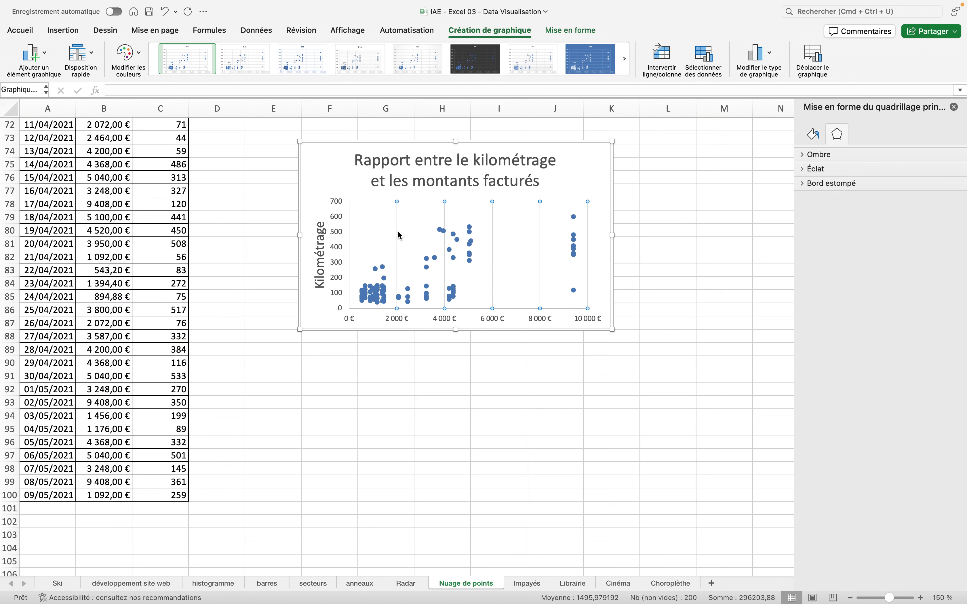
key(Delete)
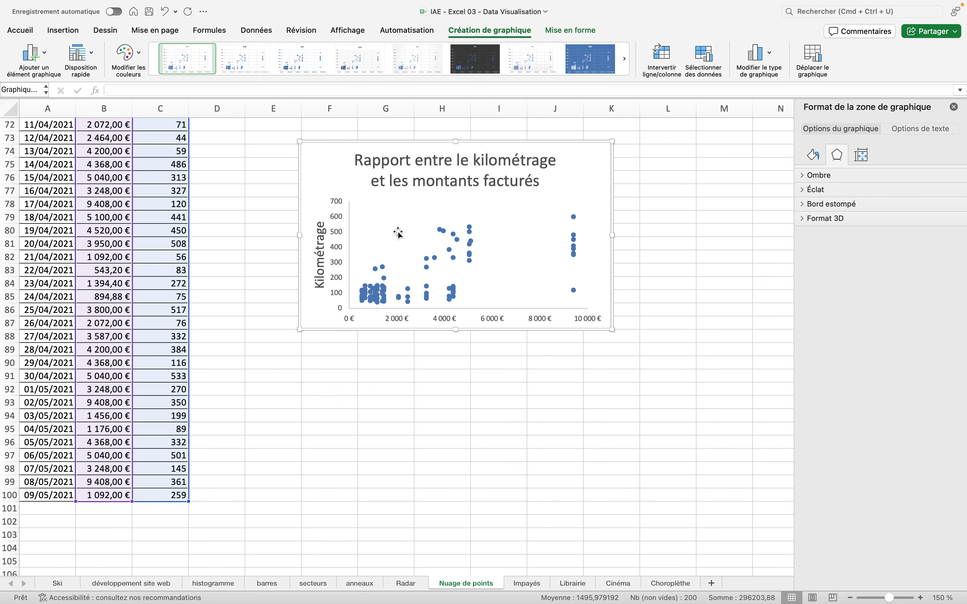
Examine the line, effects and series formatting options available for the scatter chart's data series.
click(441, 232)
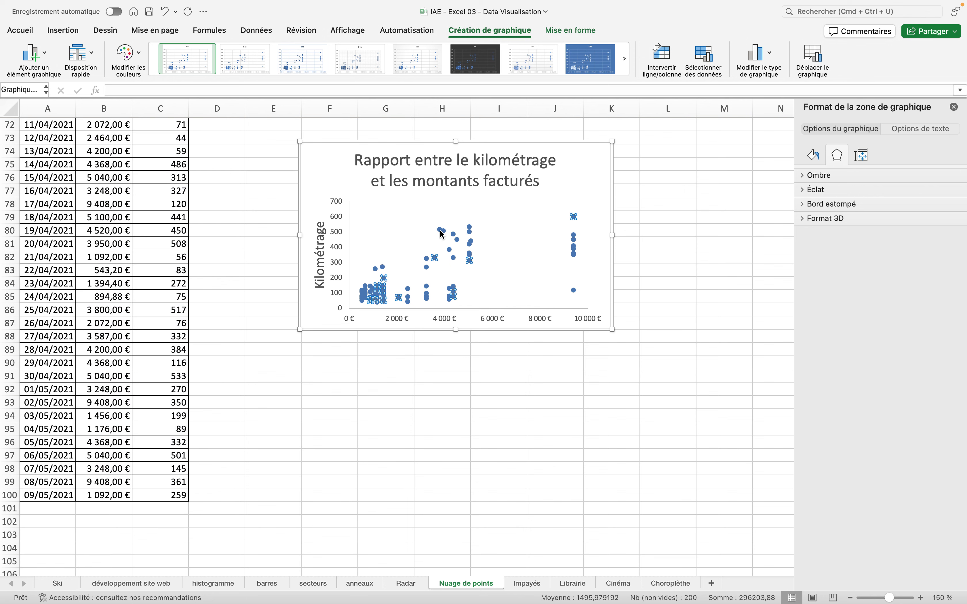
click(440, 230)
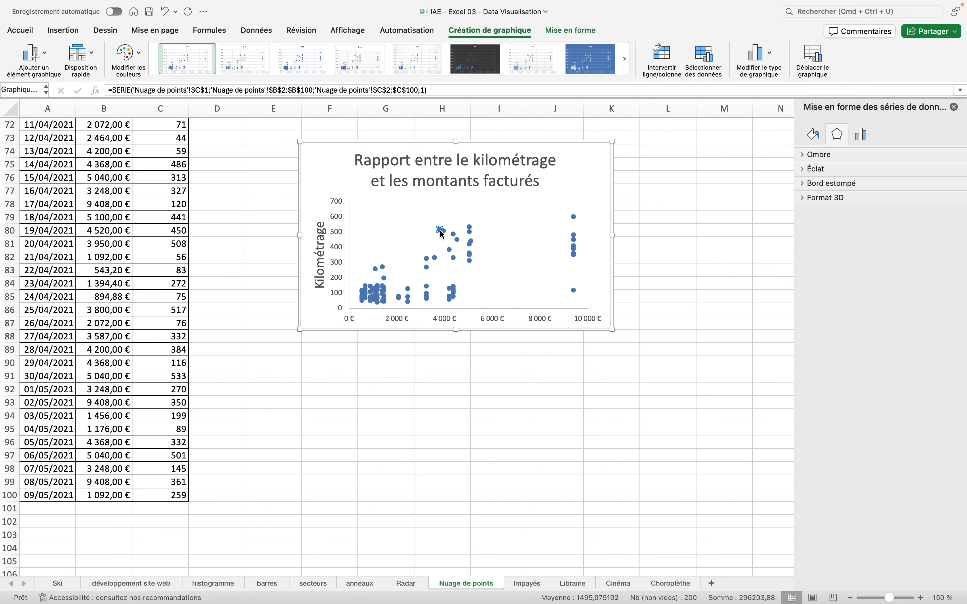
click(408, 223)
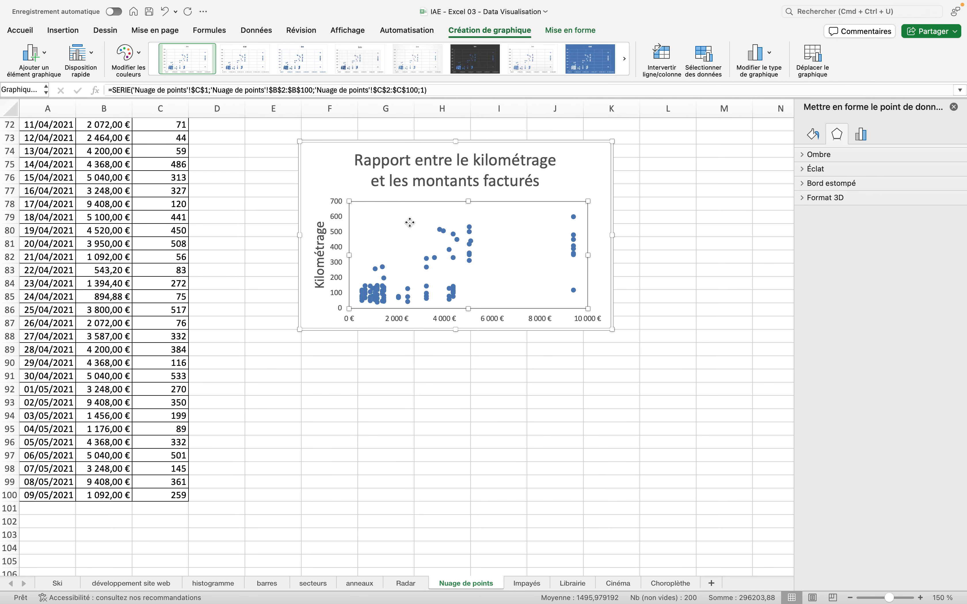
click(455, 238)
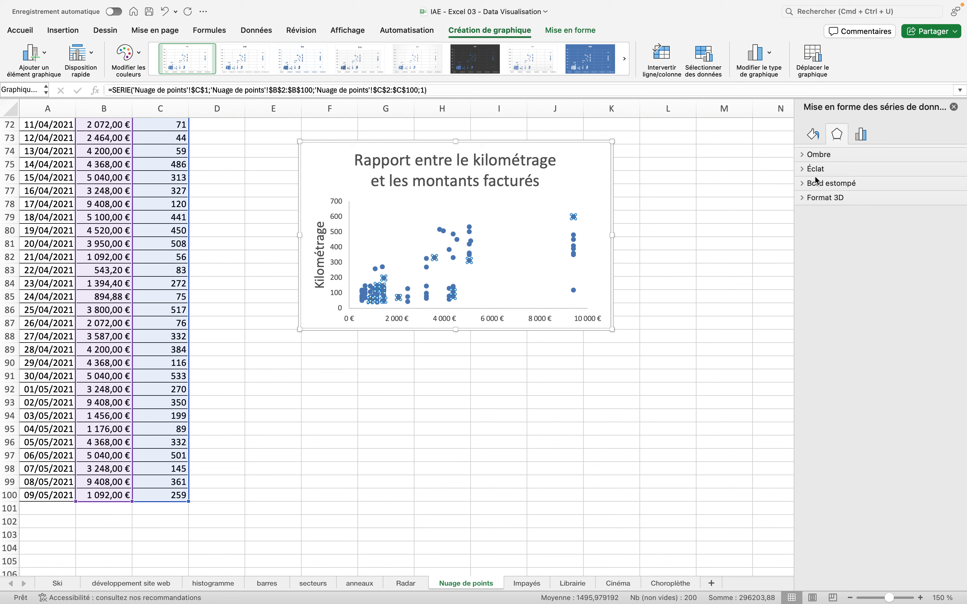
click(815, 136)
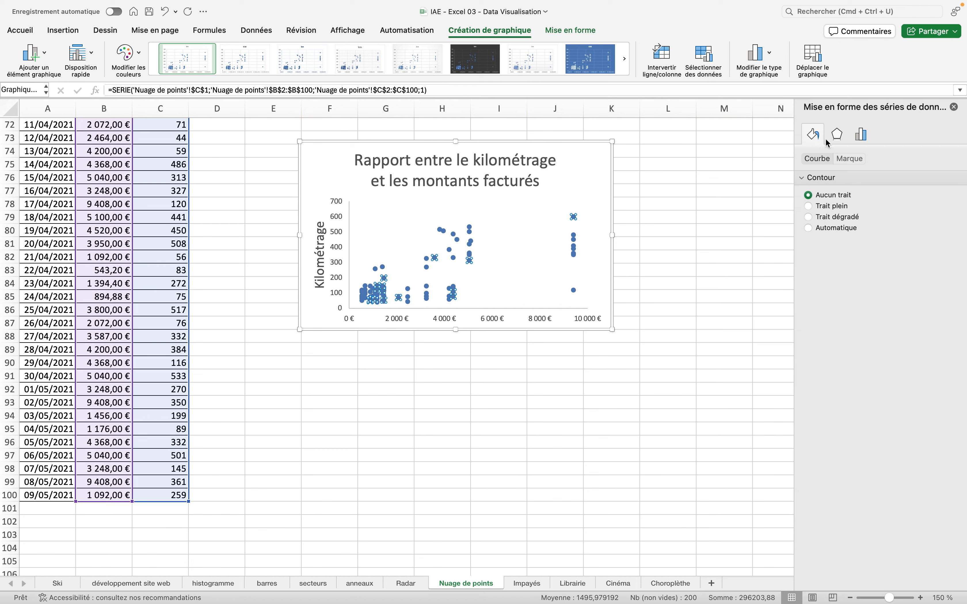
click(837, 135)
click(860, 138)
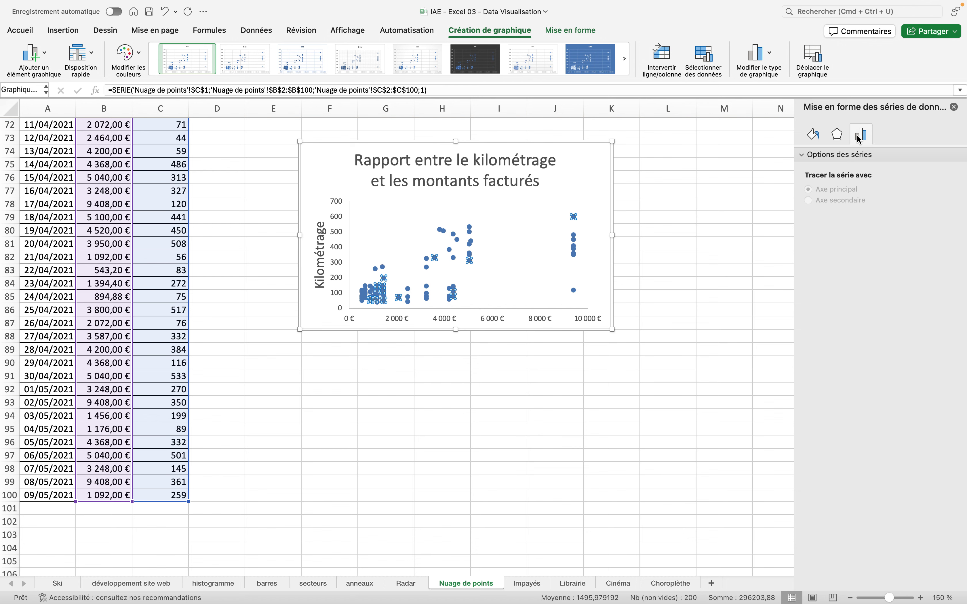
click(835, 137)
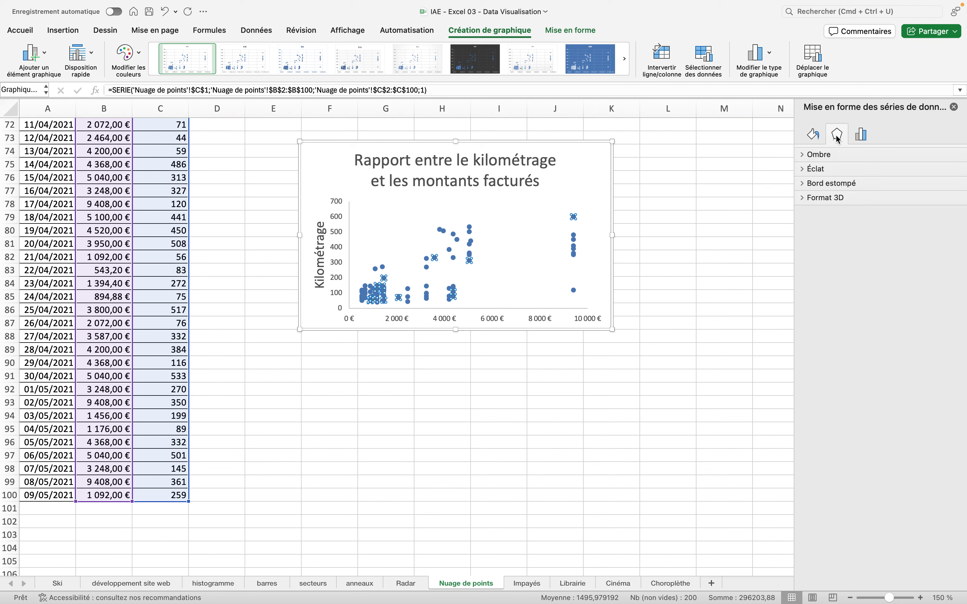
click(820, 137)
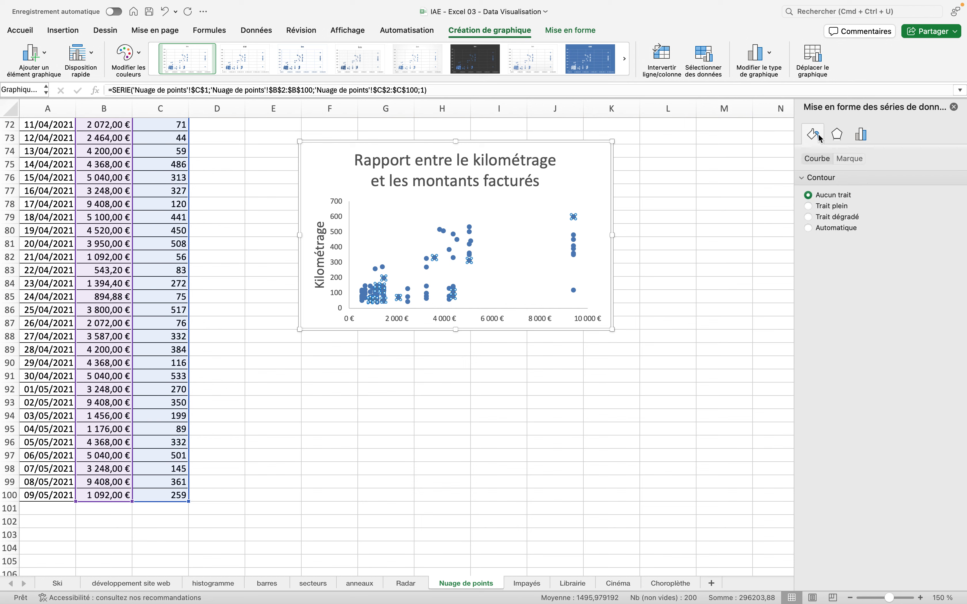
click(471, 233)
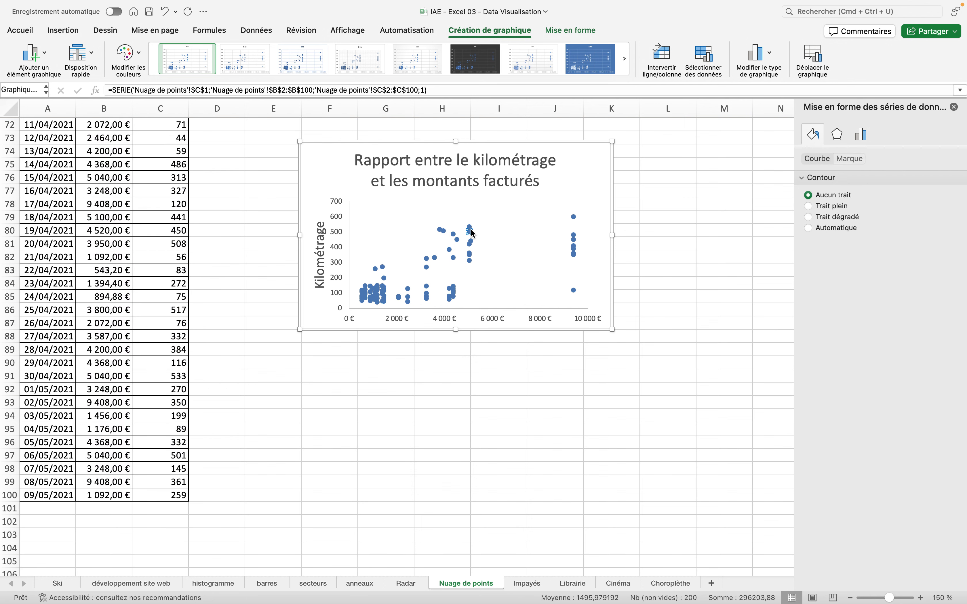
click(481, 228)
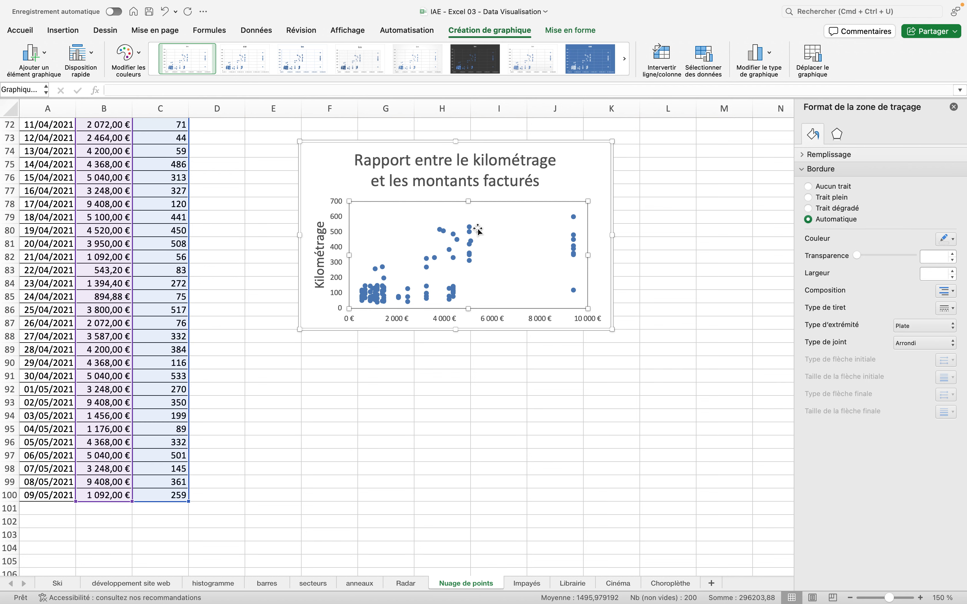
Try to change the marker type of the single highest data point near 5 000 € to a diamond.
click(470, 229)
click(471, 231)
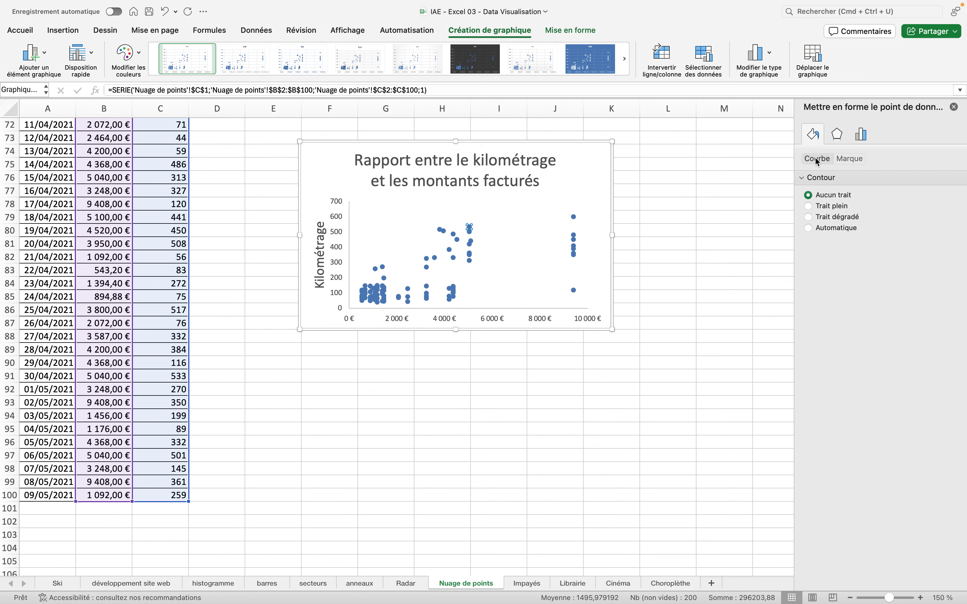
click(841, 161)
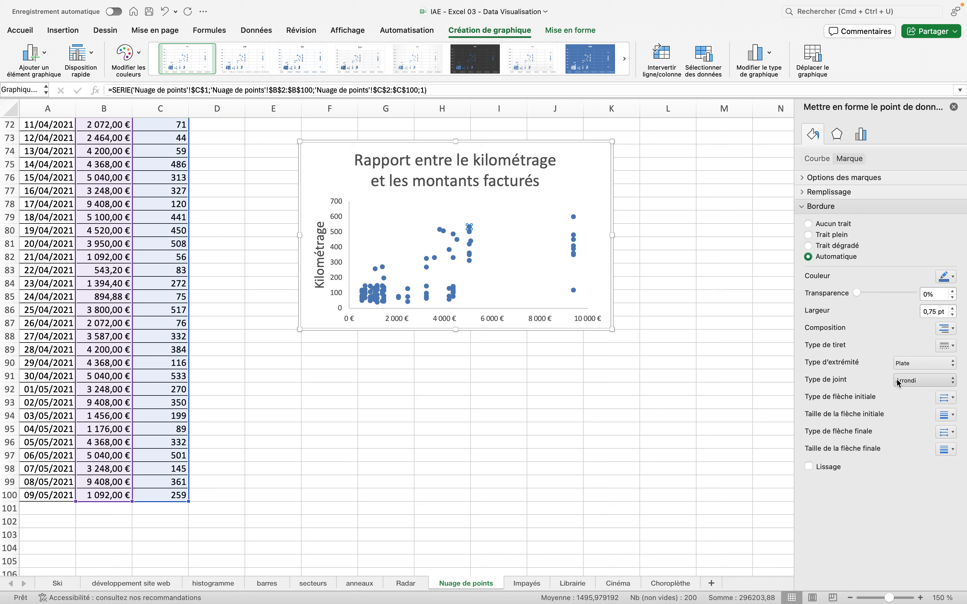
click(906, 364)
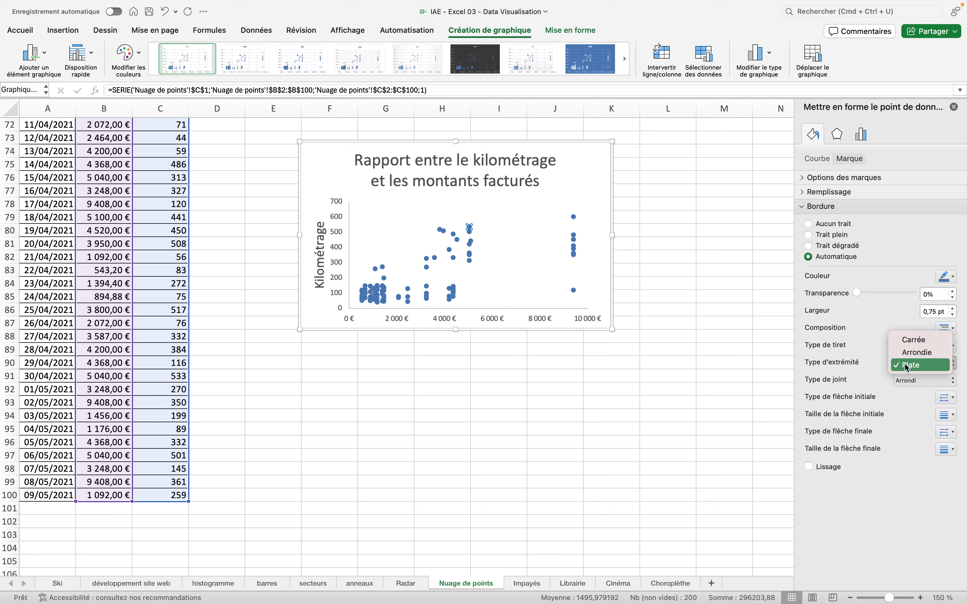
click(872, 371)
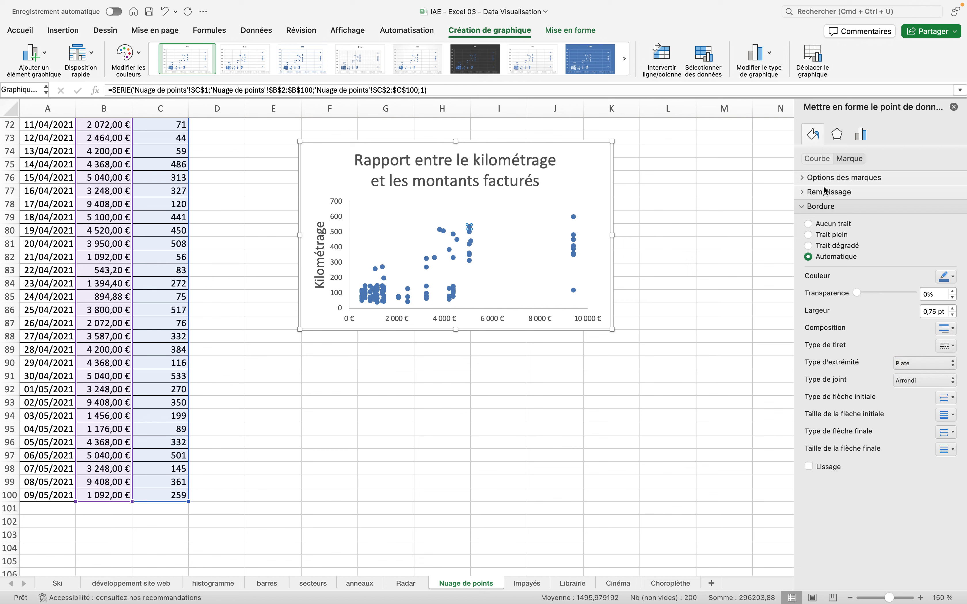
click(823, 178)
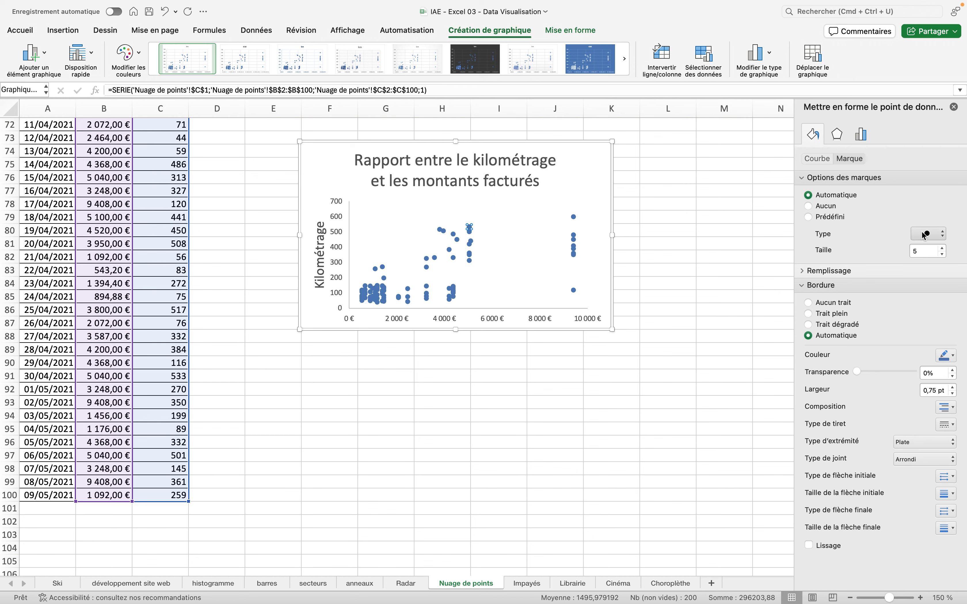
click(942, 235)
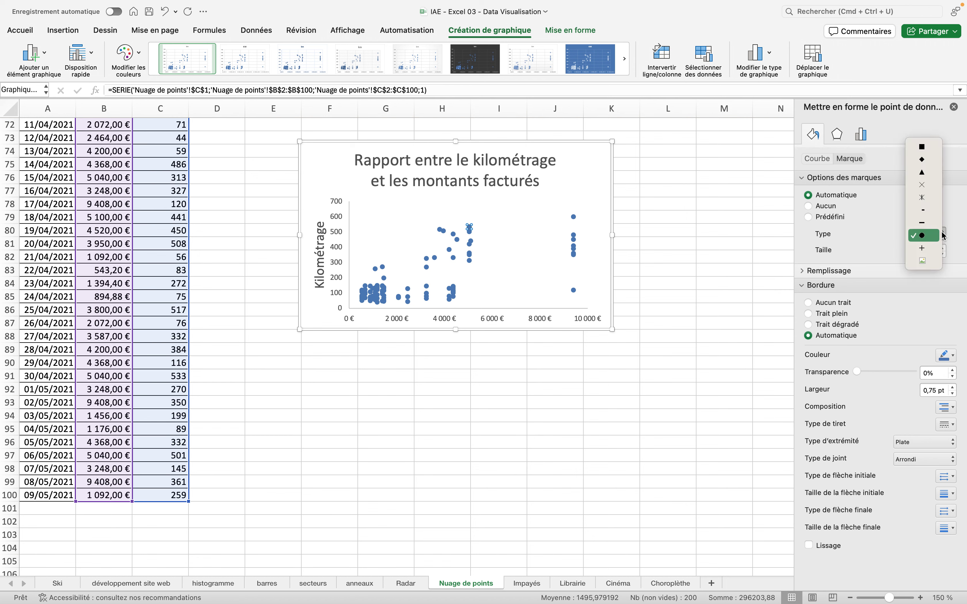
click(922, 164)
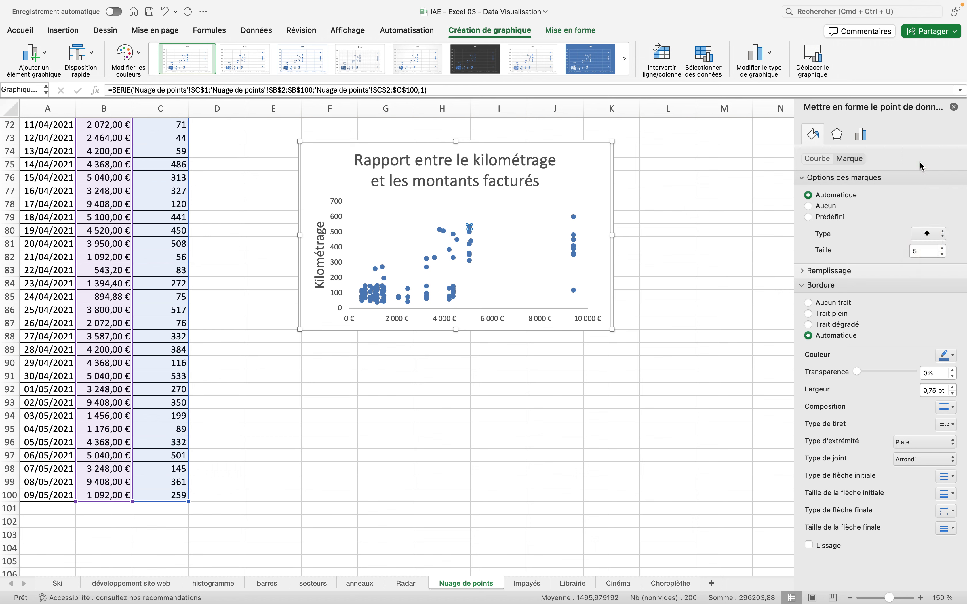
click(734, 214)
click(543, 218)
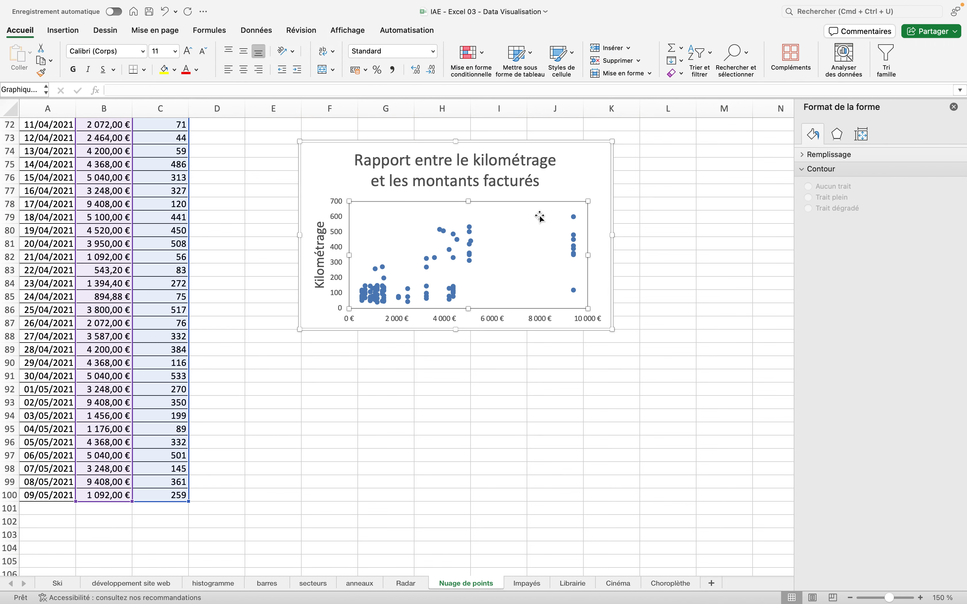
click(469, 229)
click(470, 229)
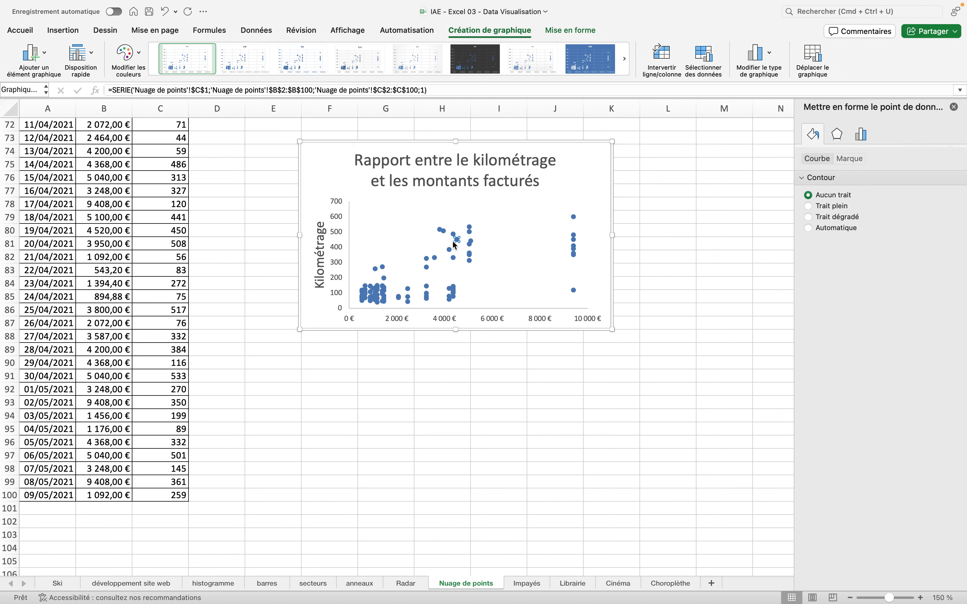
click(400, 219)
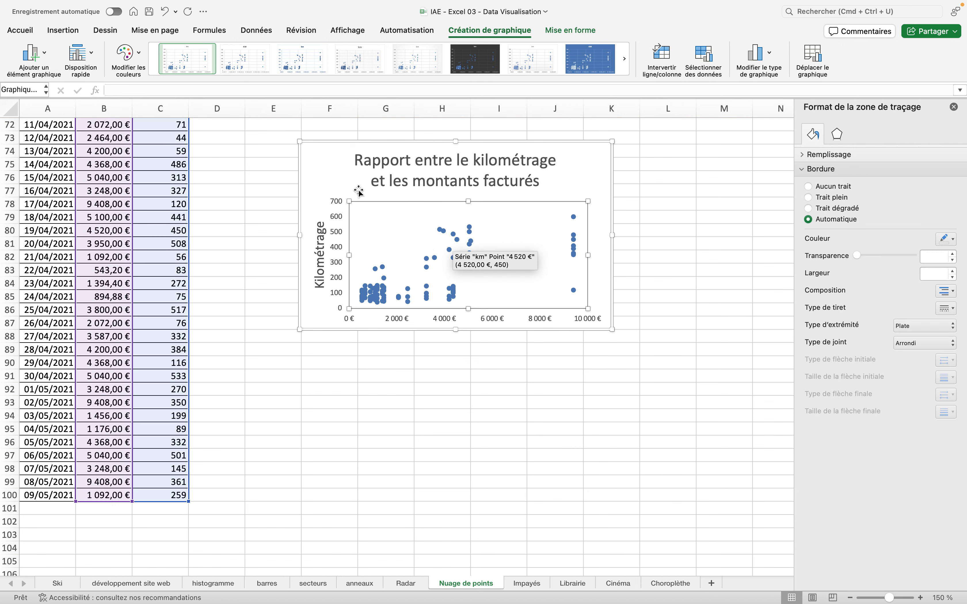
Set the markers of the whole data series to the predefined (Prédéfini) option with the diamond type.
click(438, 234)
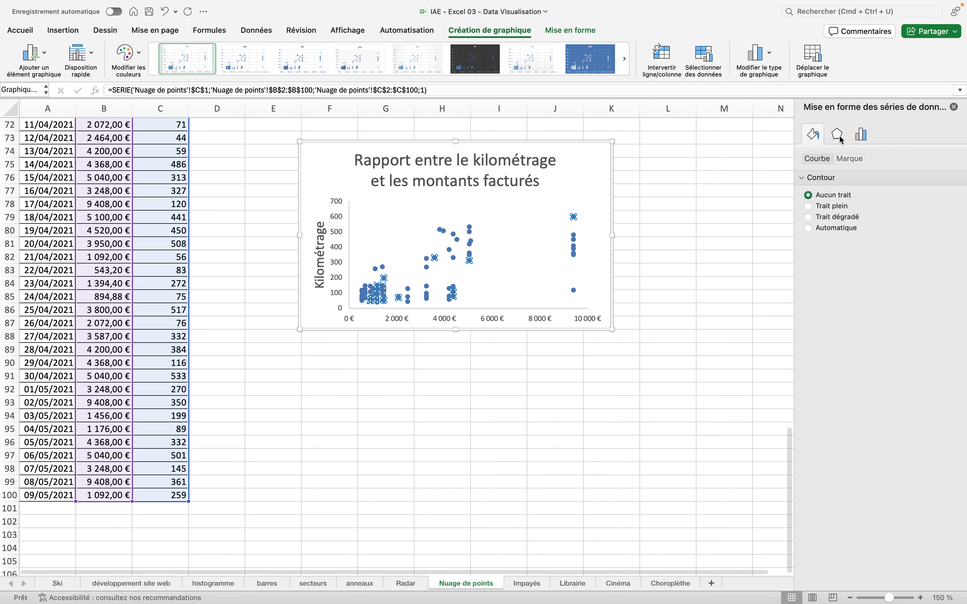
click(862, 135)
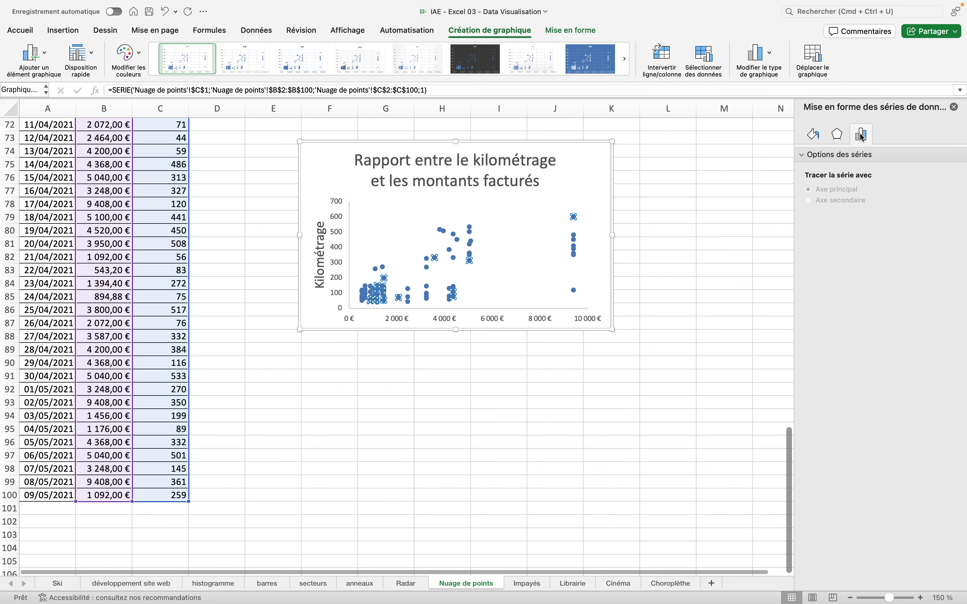
click(837, 135)
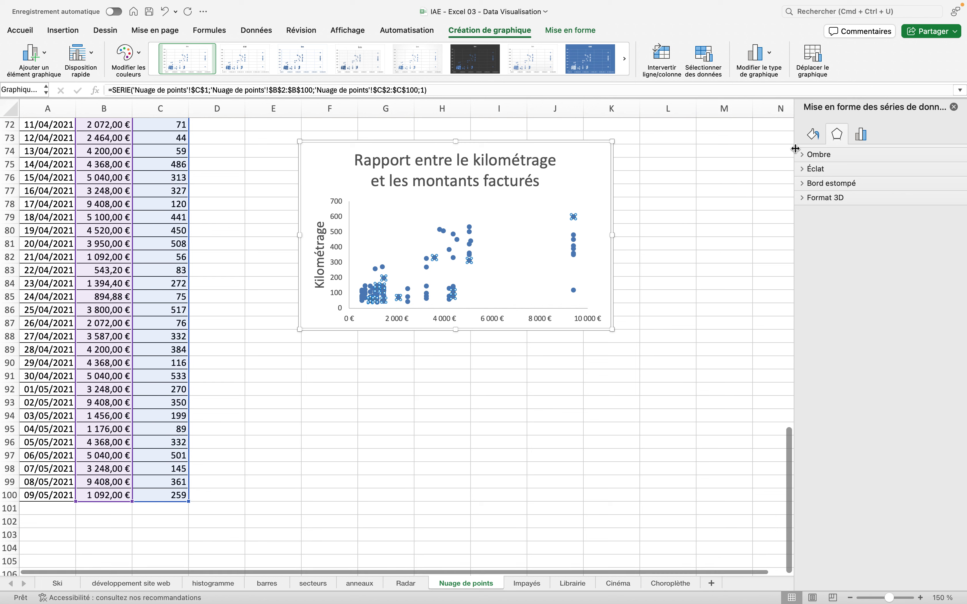
click(806, 141)
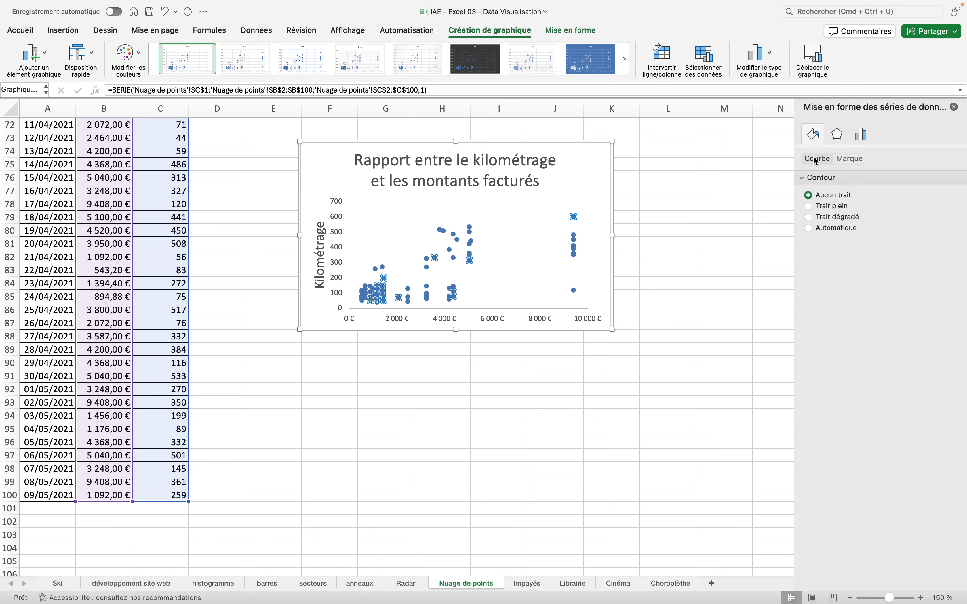
click(857, 162)
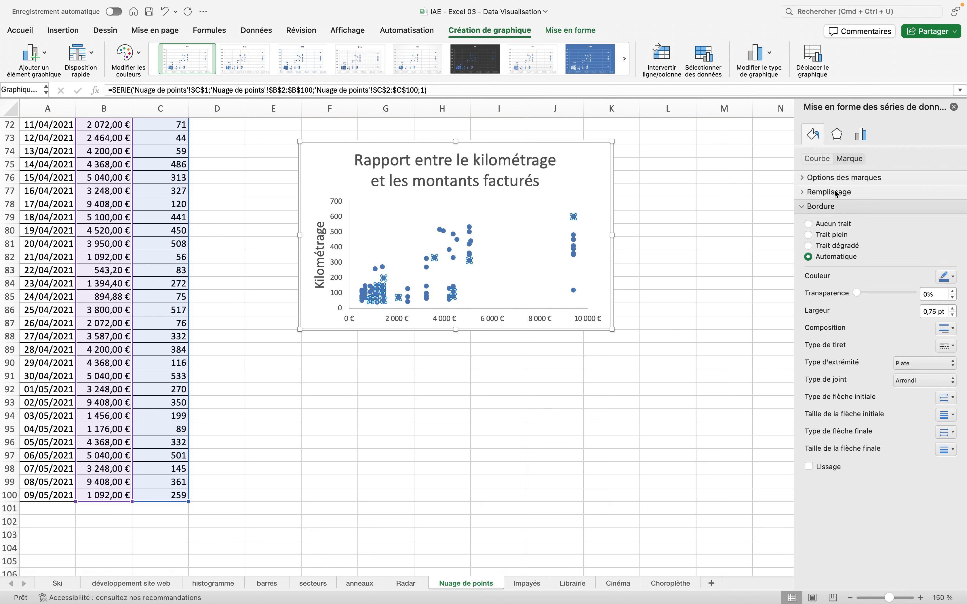
click(825, 178)
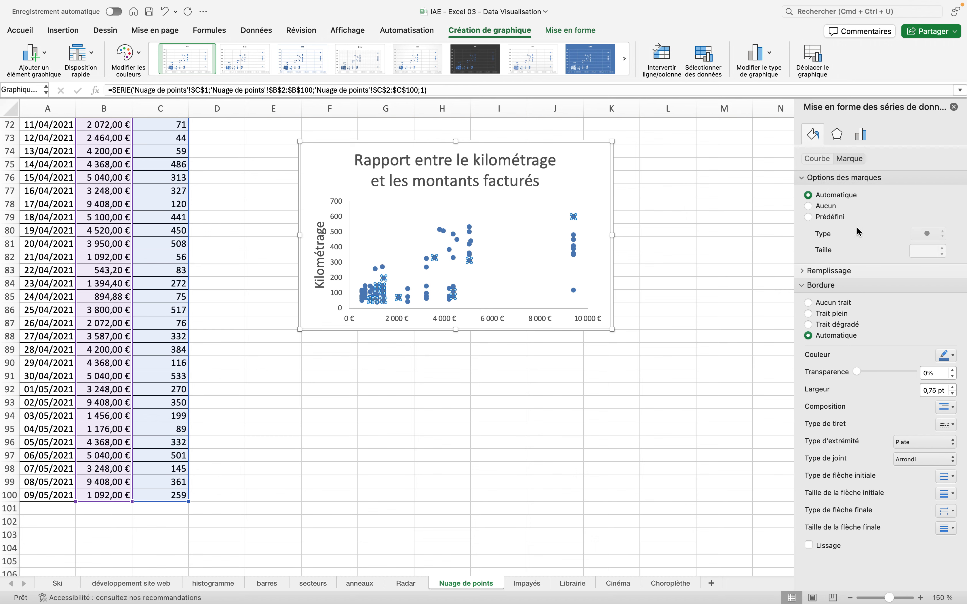
click(815, 218)
click(939, 233)
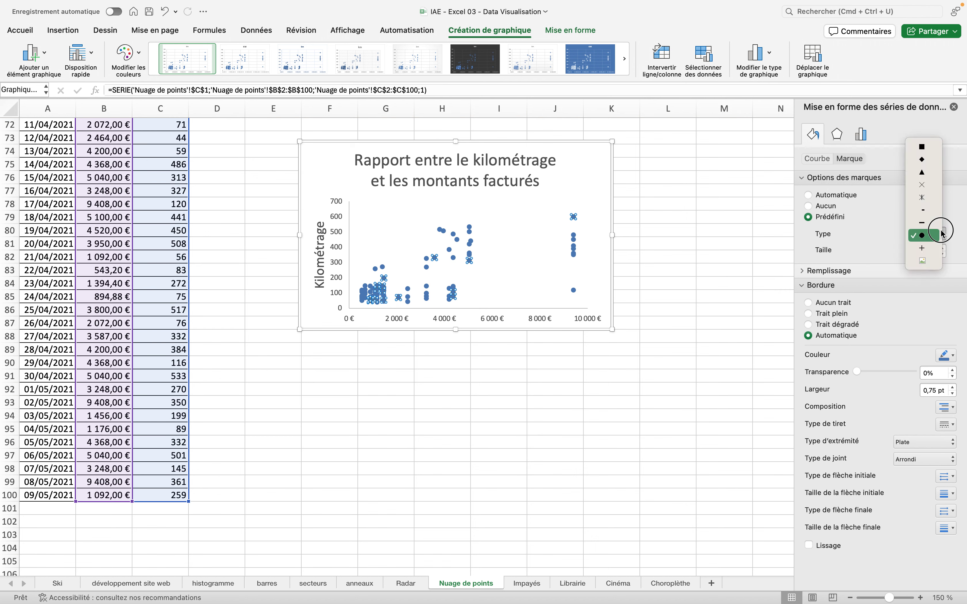
click(919, 158)
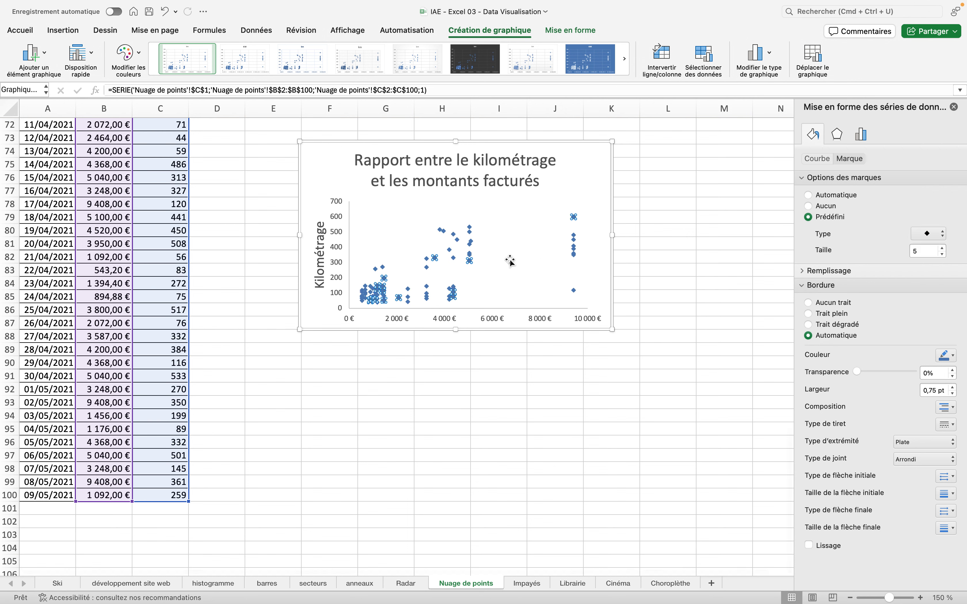
Set the marker size of the scatter chart's data series to 6.
click(373, 207)
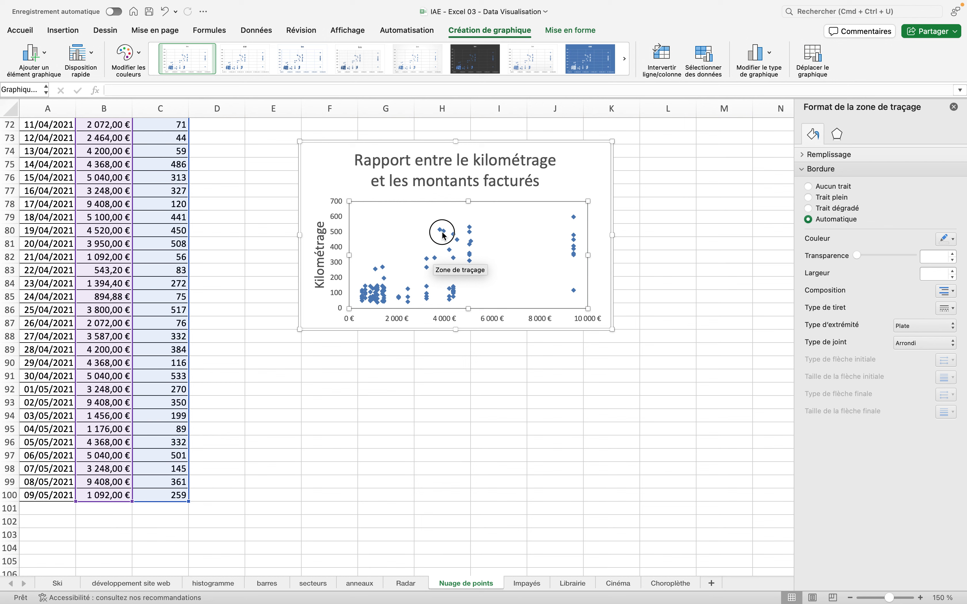
click(442, 232)
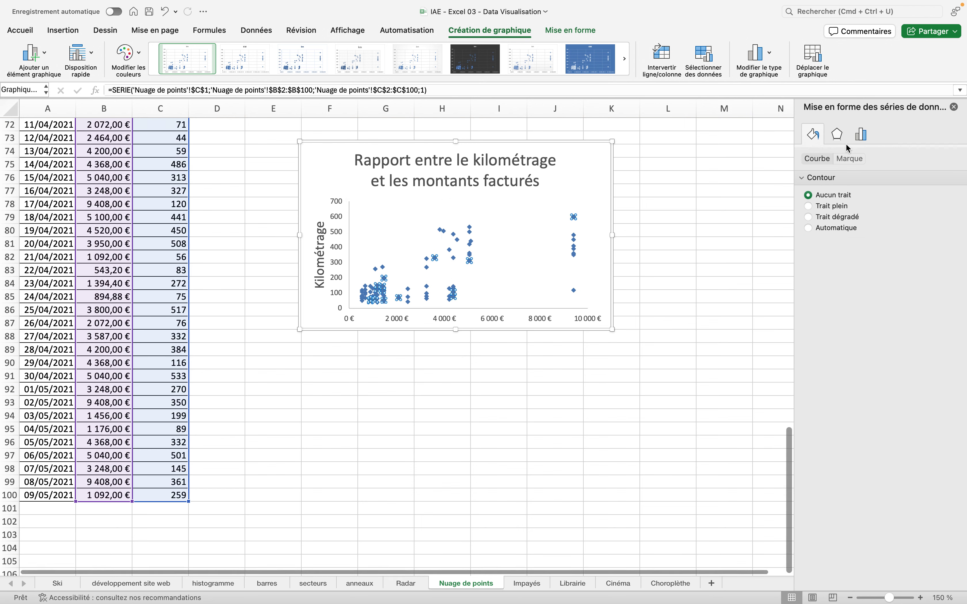
click(849, 159)
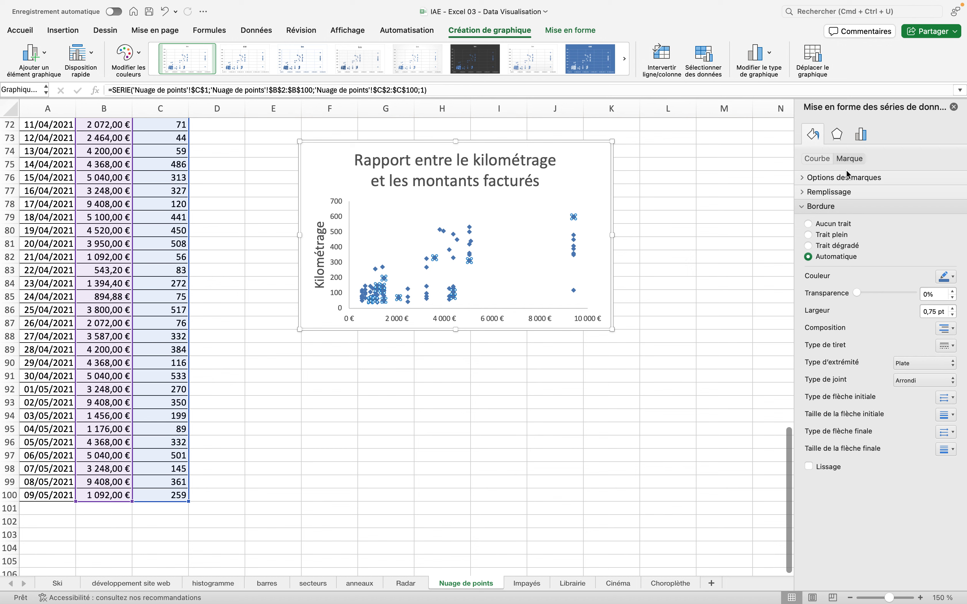
click(846, 173)
double_click(920, 247)
key(BackSpace)
text(6)
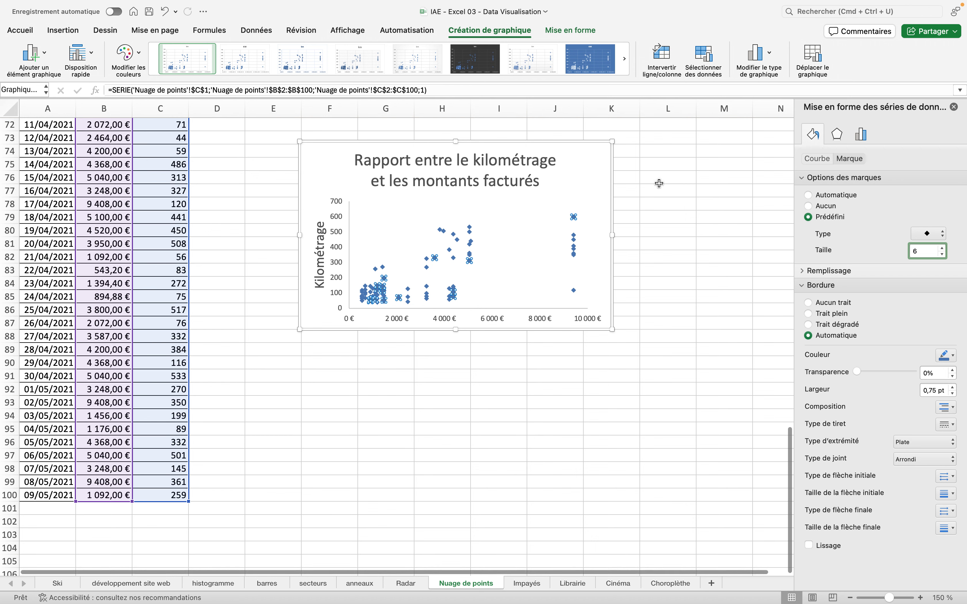
click(642, 175)
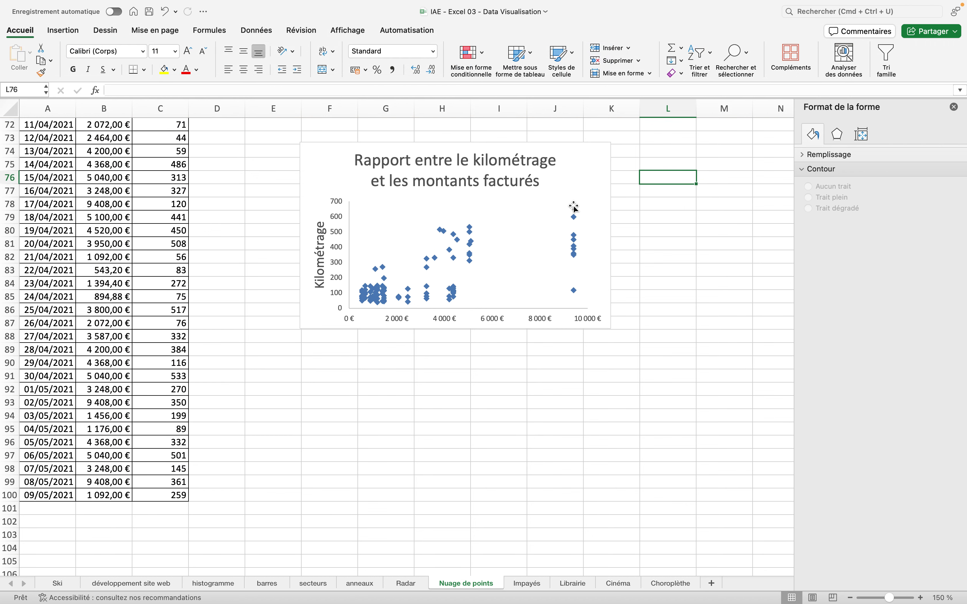
Examine the series options and marker settings offered for the whole data series and for individual data points of the scatter chart.
mouse_move(459, 247)
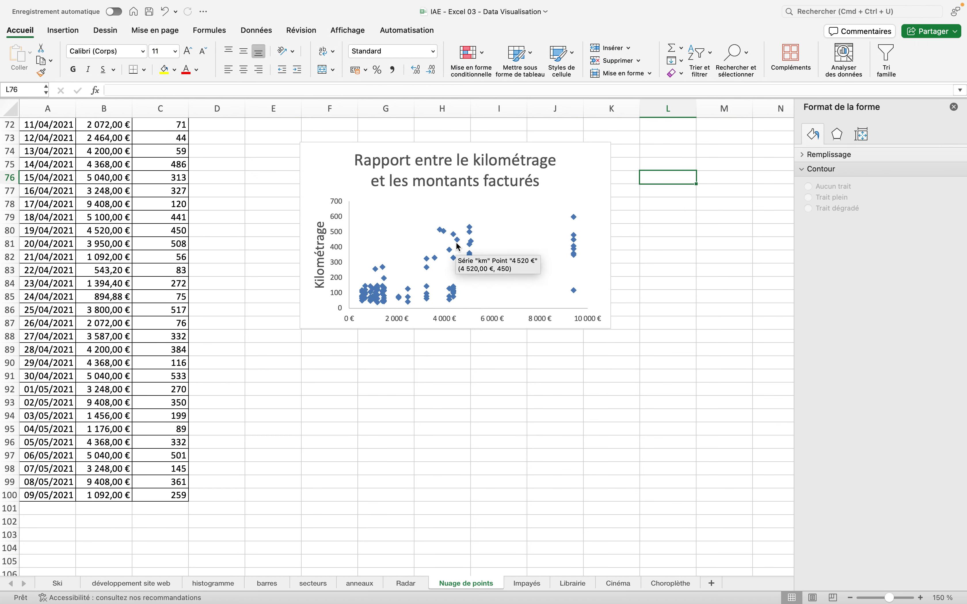
click(473, 235)
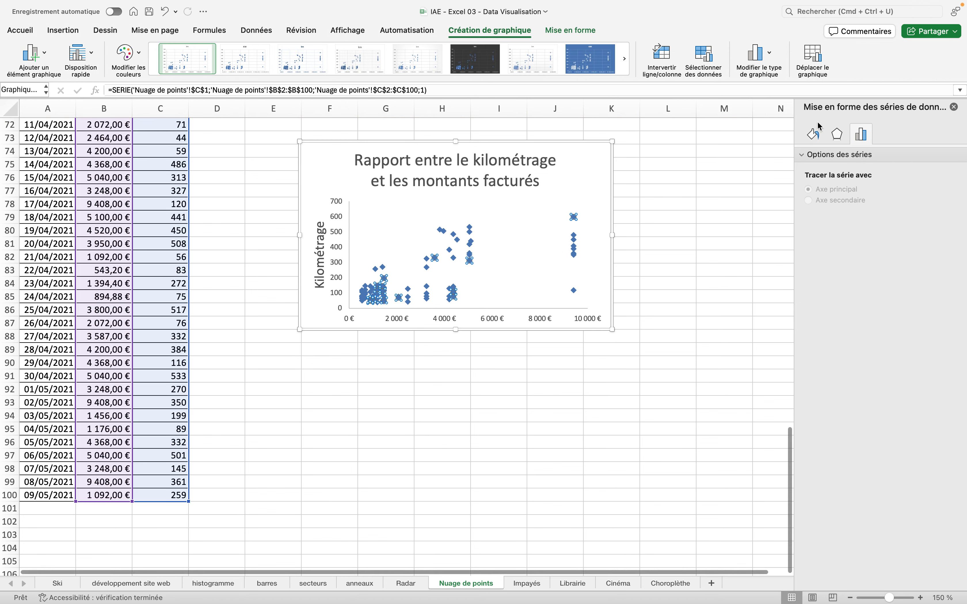
click(861, 135)
click(862, 134)
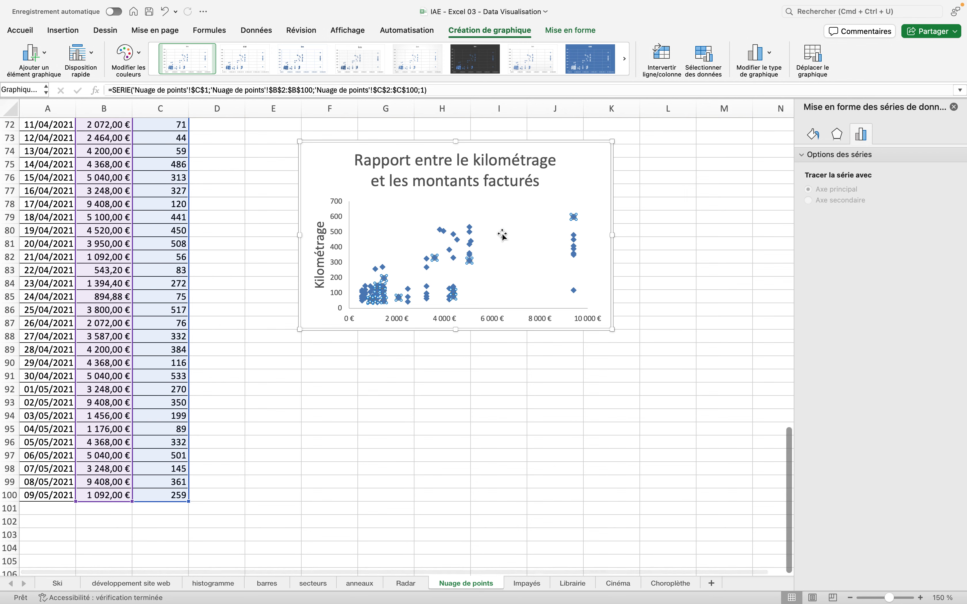
click(470, 236)
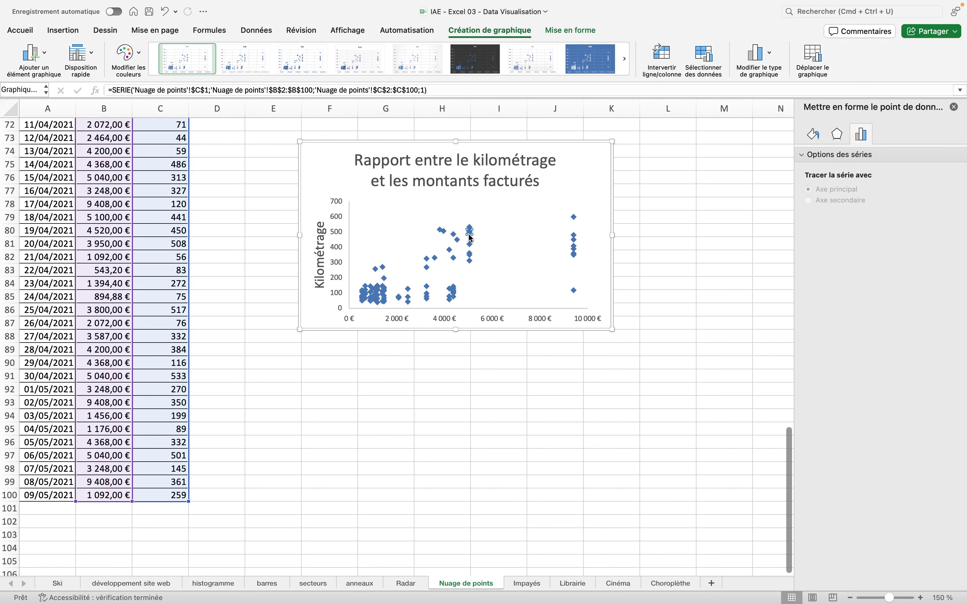
click(853, 139)
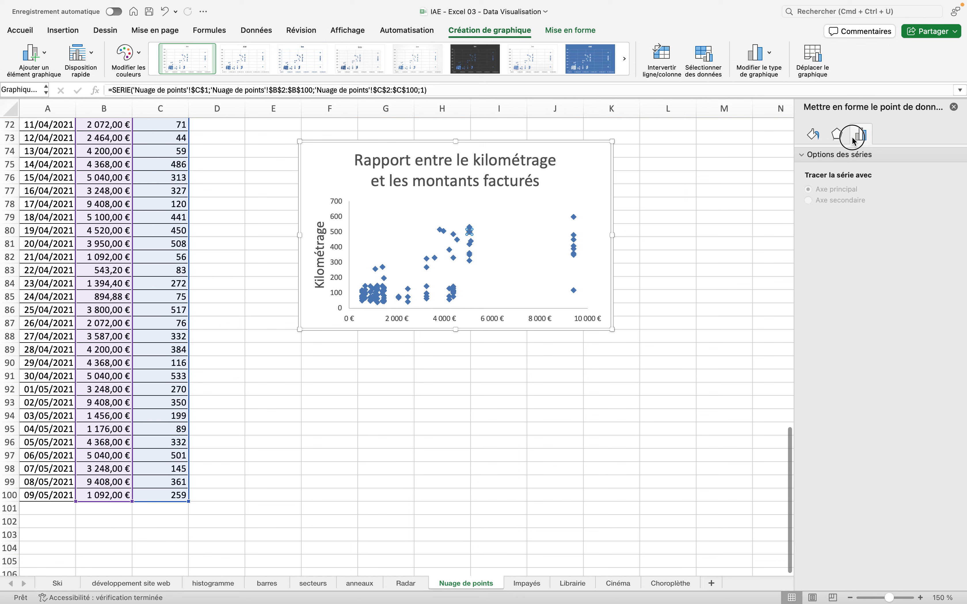
click(427, 259)
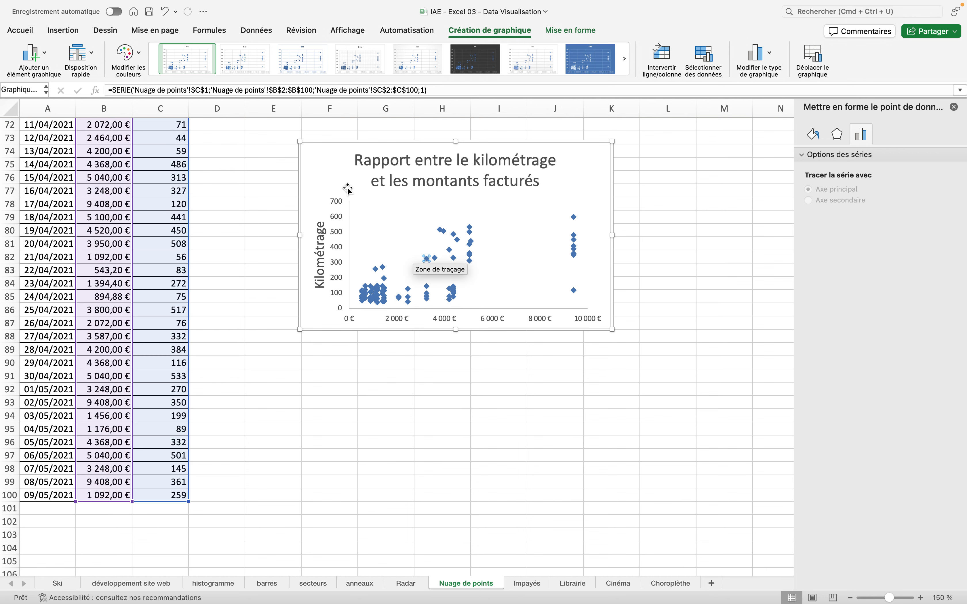
click(335, 181)
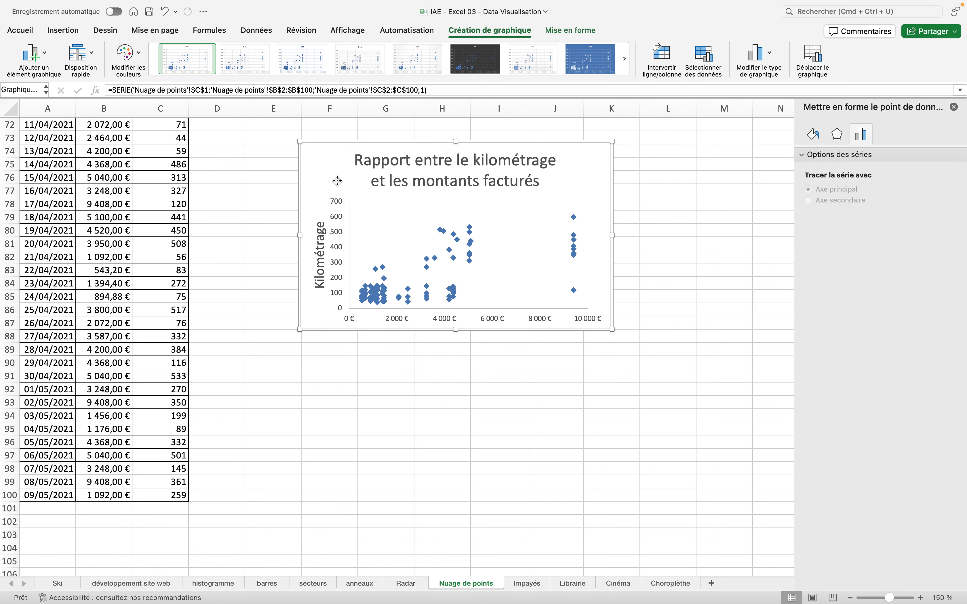
click(441, 236)
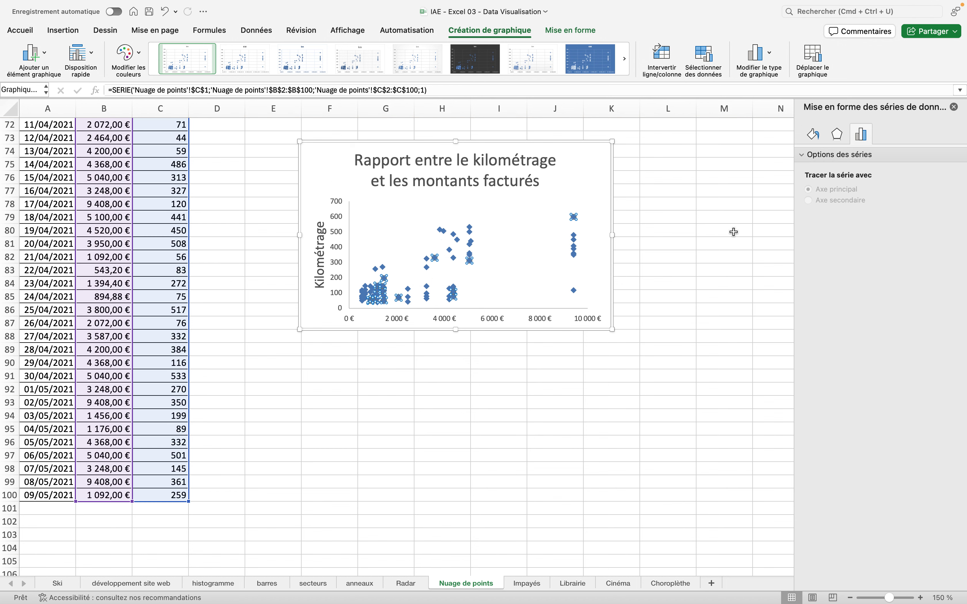
click(814, 138)
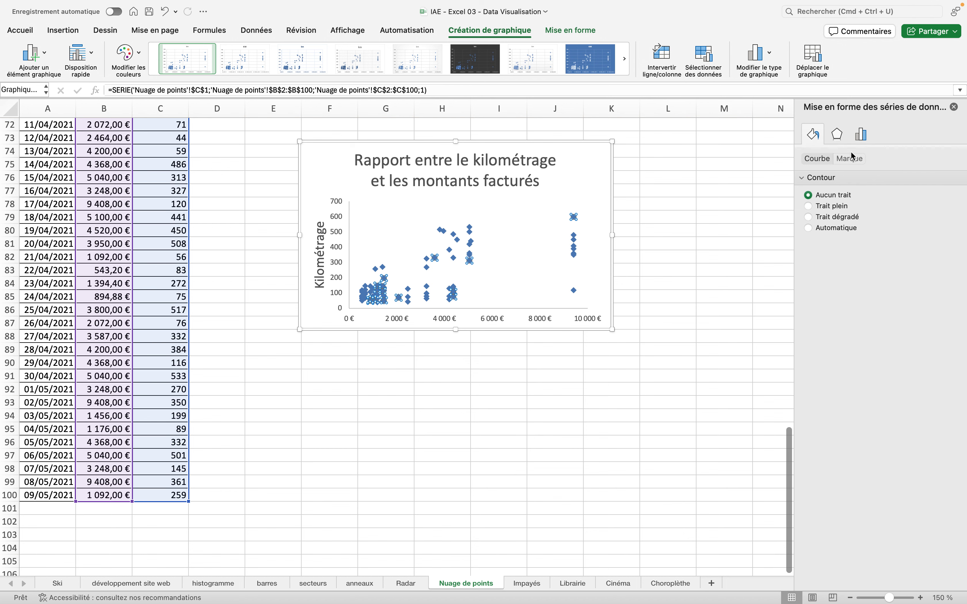
click(849, 160)
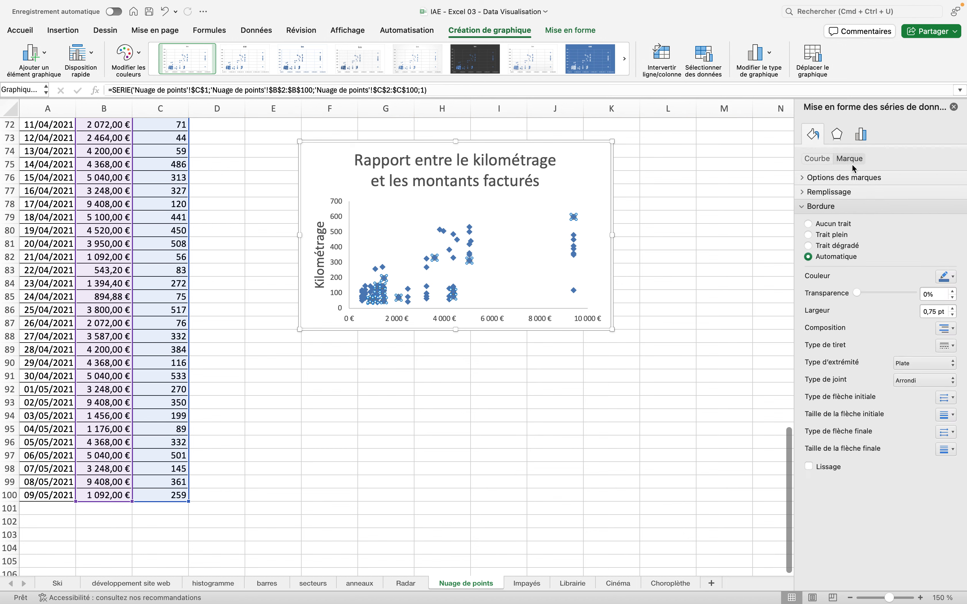
click(848, 176)
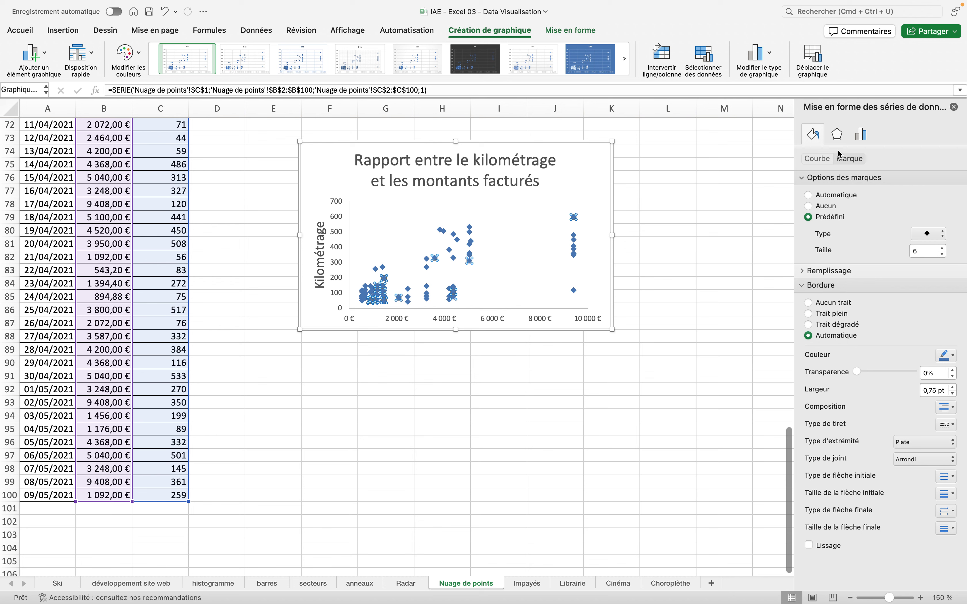
click(856, 139)
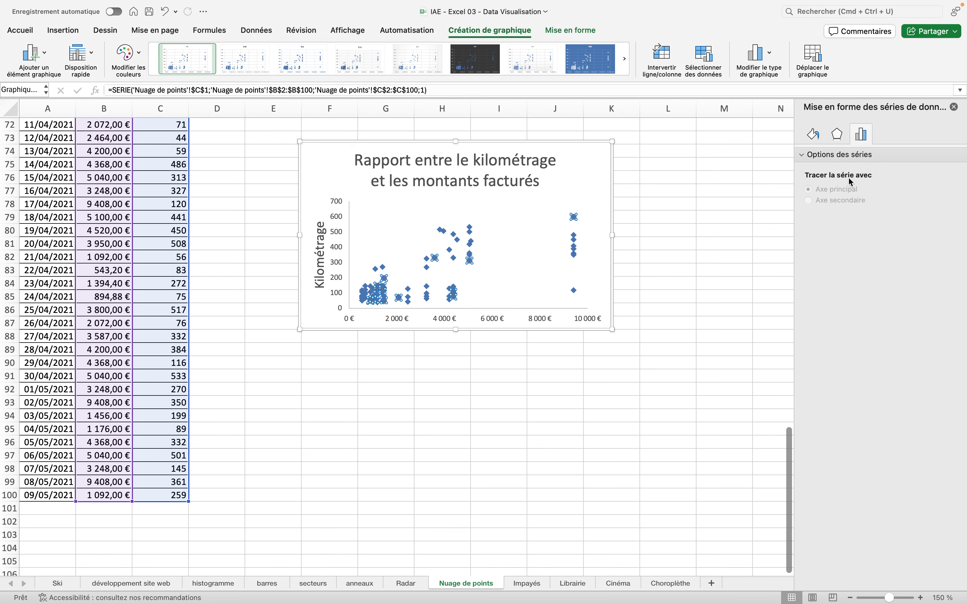
Add a linear (Linéaire) trendline to the scatter chart's data series.
click(41, 60)
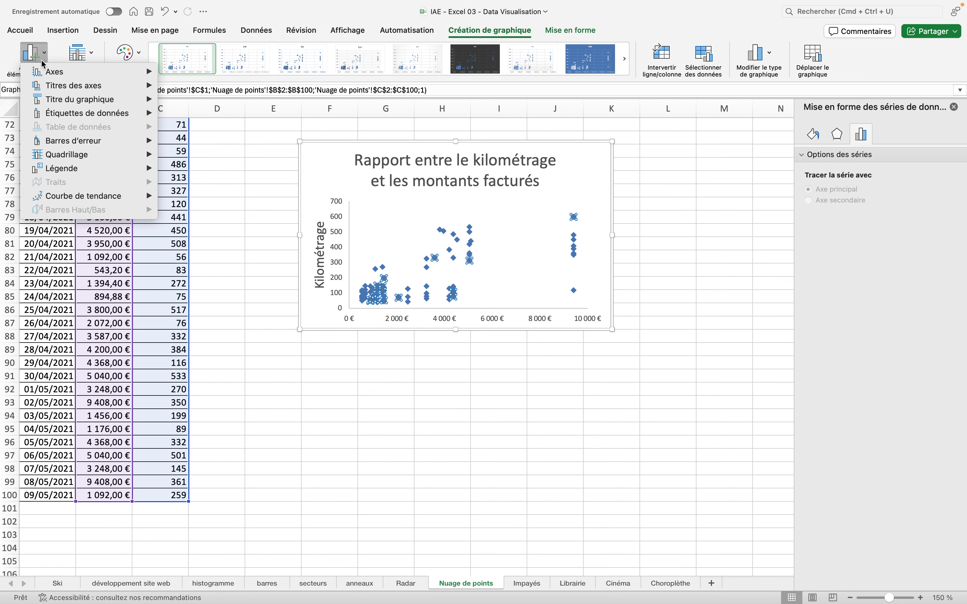
mouse_move(69, 199)
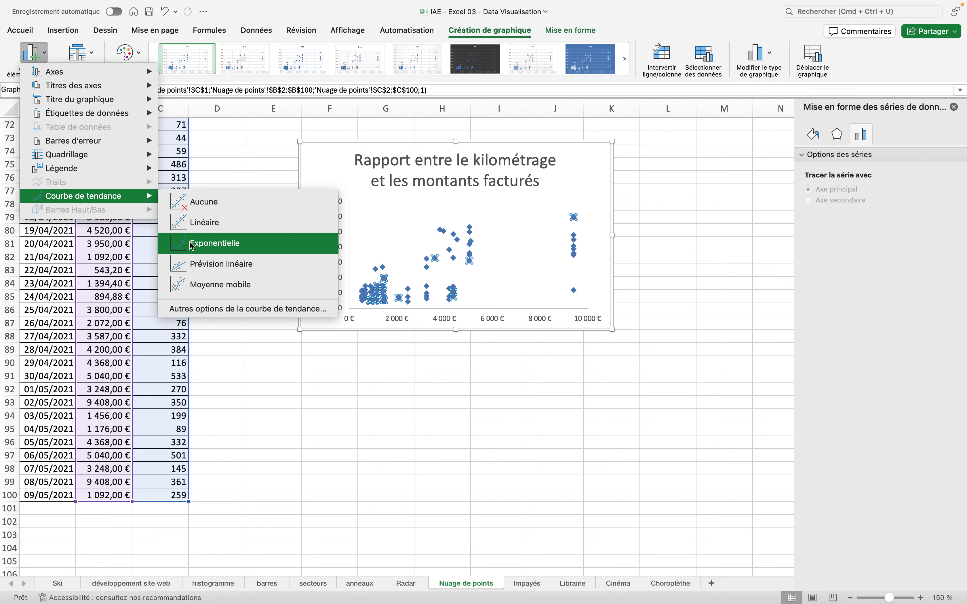
click(190, 226)
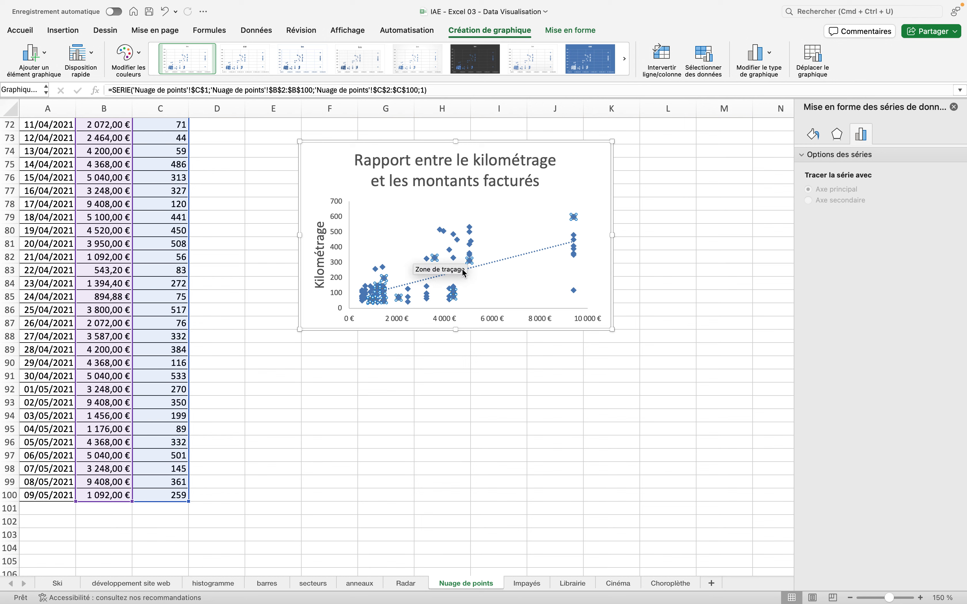
Change the trendline's dash type from dotted to a solid line.
click(486, 263)
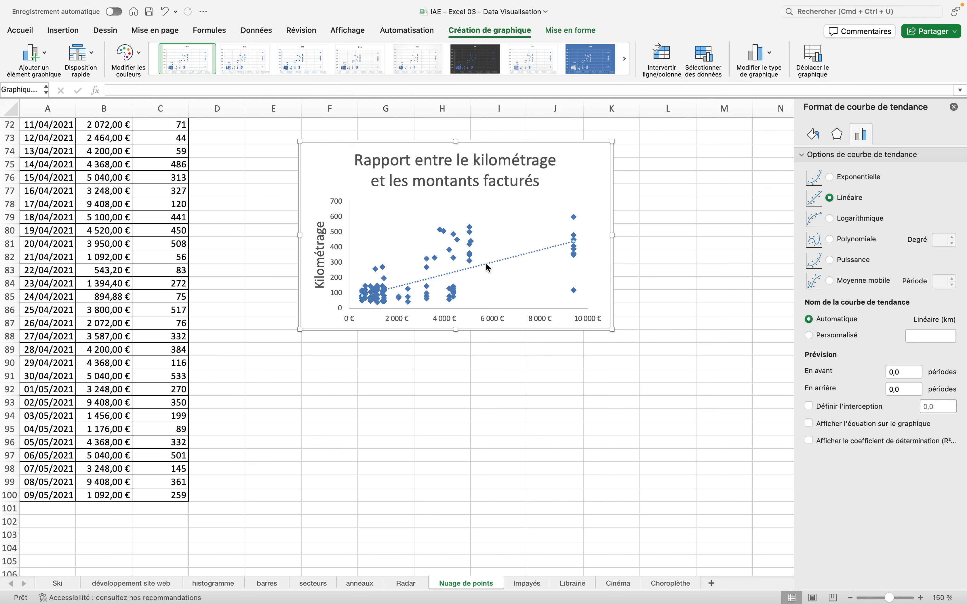
click(819, 136)
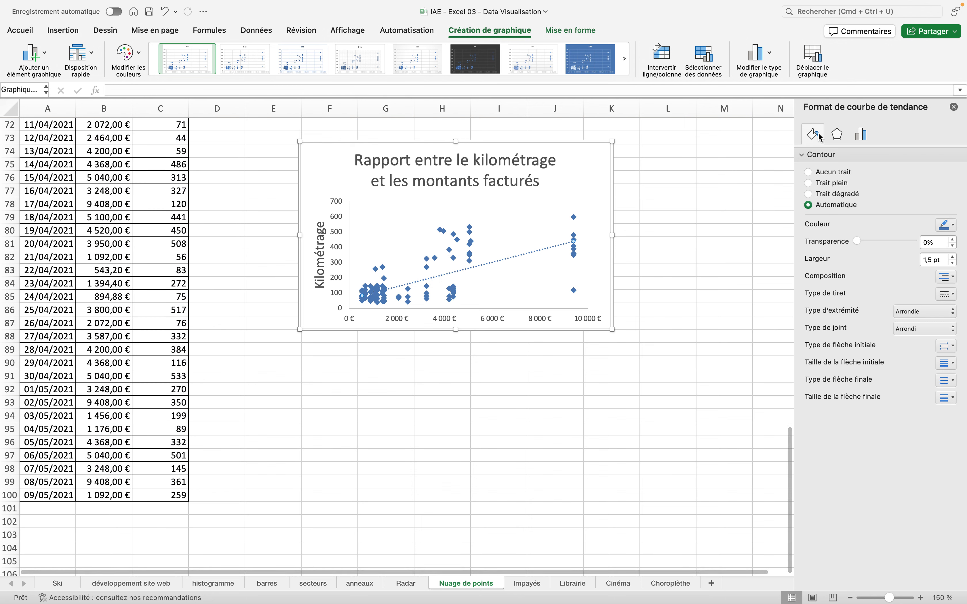
click(950, 299)
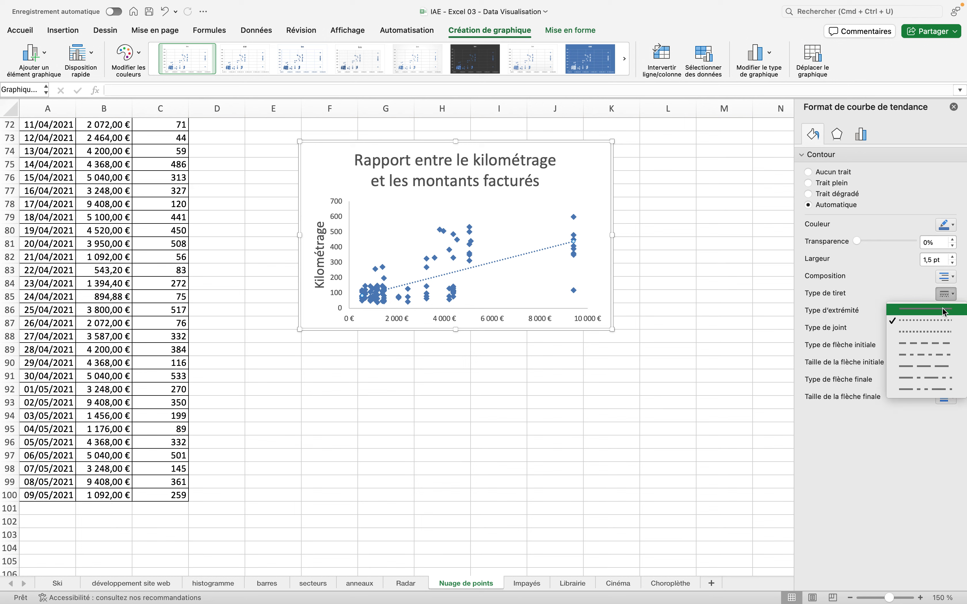
click(945, 311)
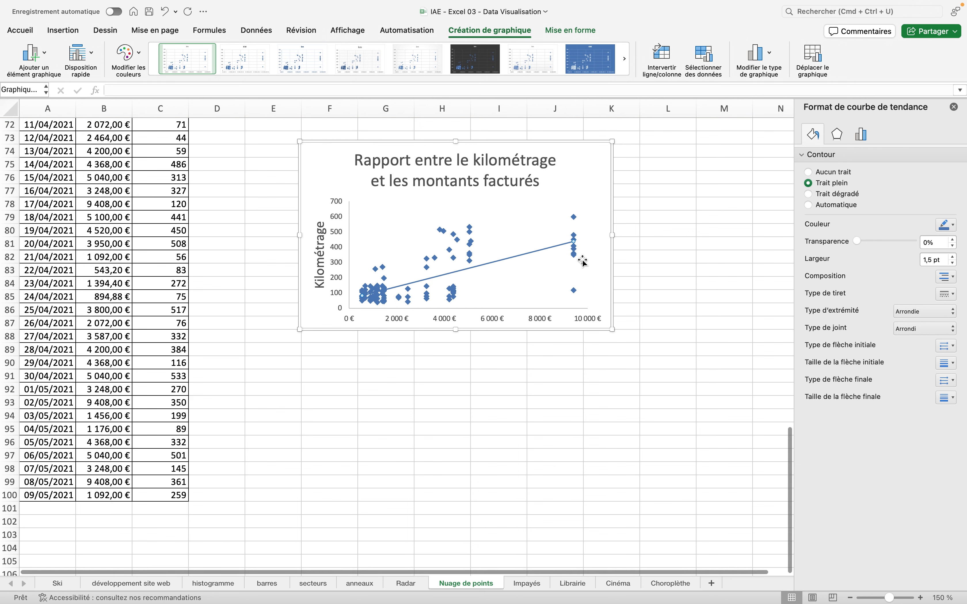
Display the trendline's equation and its coefficient of determination (R²) on the chart.
click(862, 135)
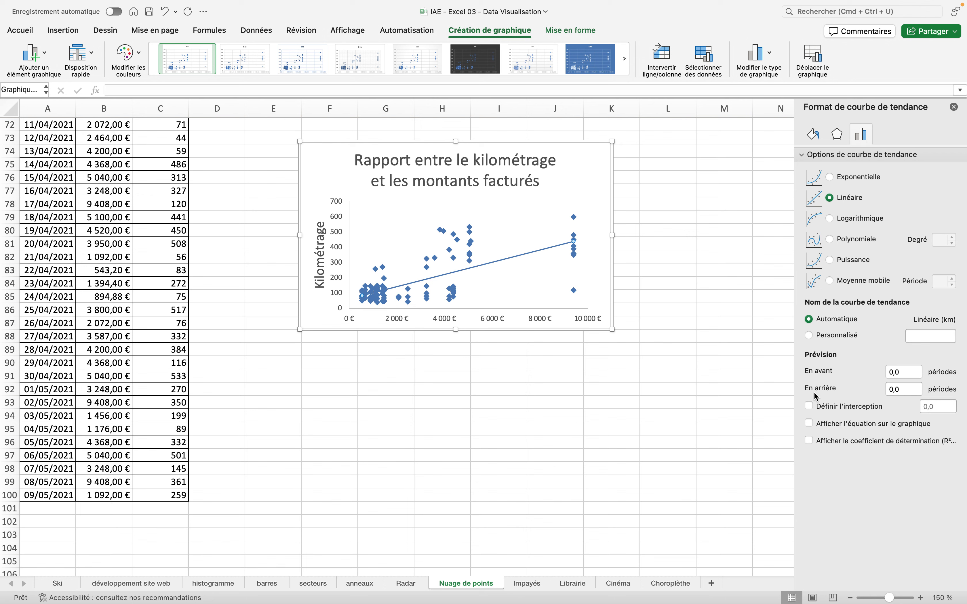
click(809, 424)
click(809, 441)
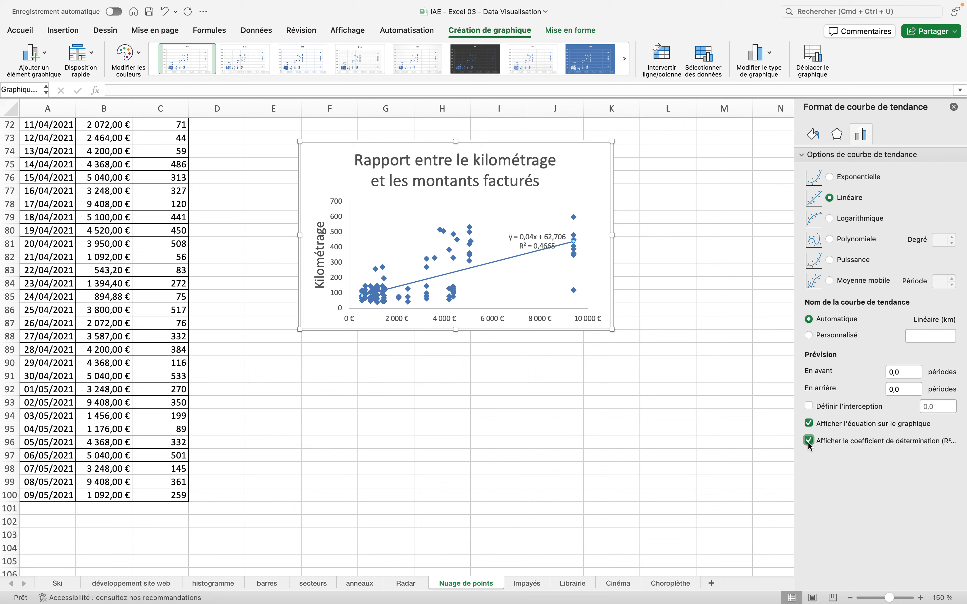